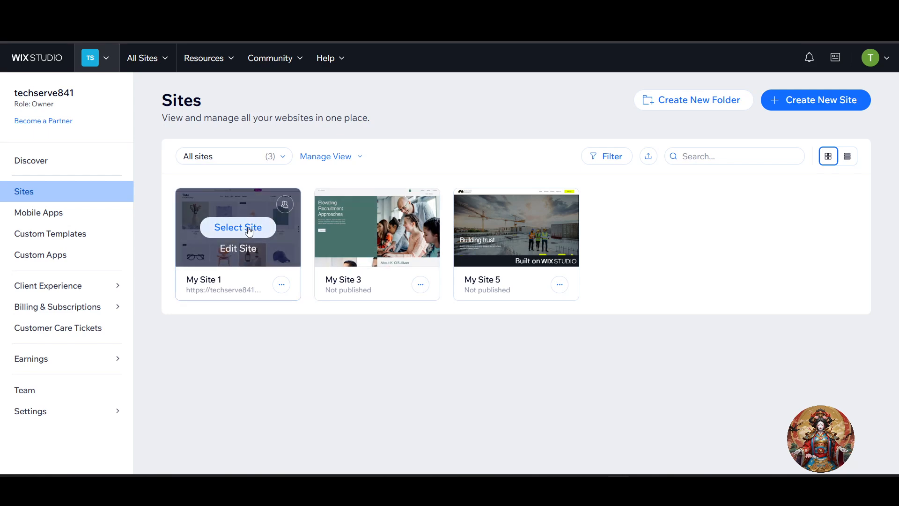
Step: Open My Site 1 for editing
left_click(227, 237)
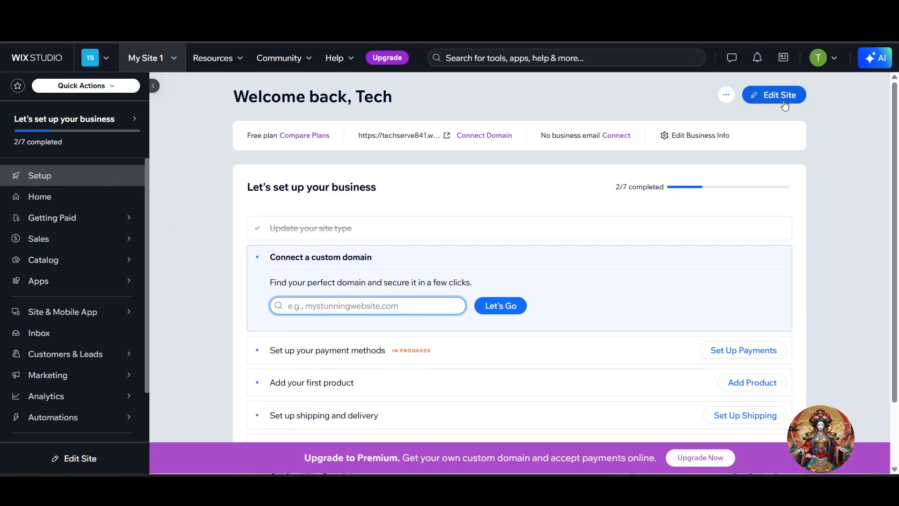
left_click(784, 101)
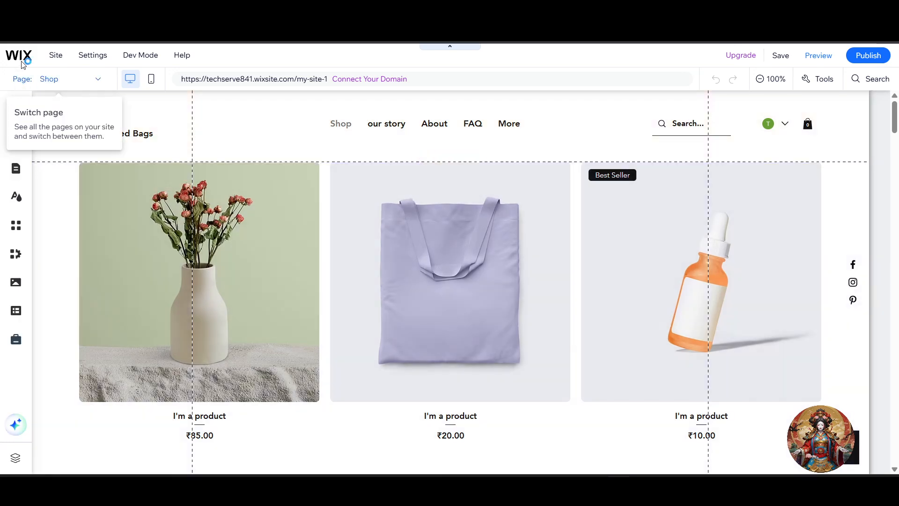
left_click(21, 62)
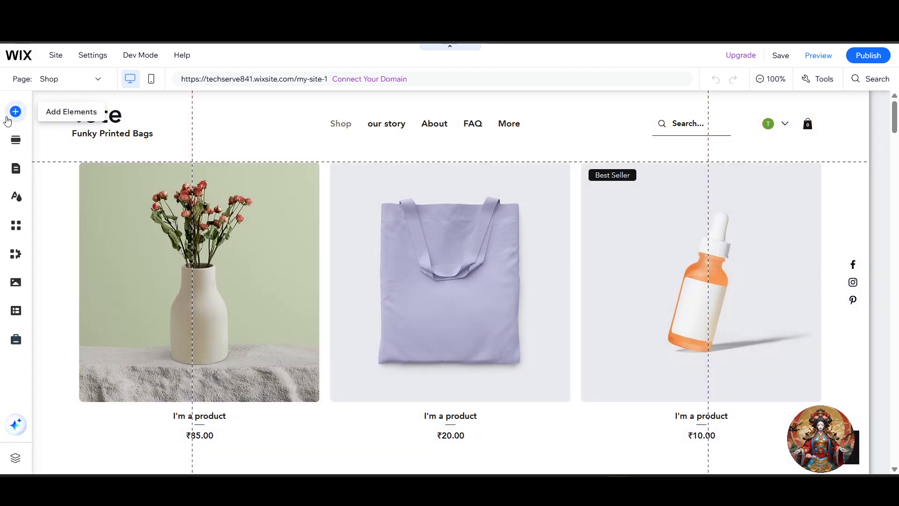
Step: Add the "Join Our List" Subscribe lightbox from the interactive elements to the site
left_click(7, 121)
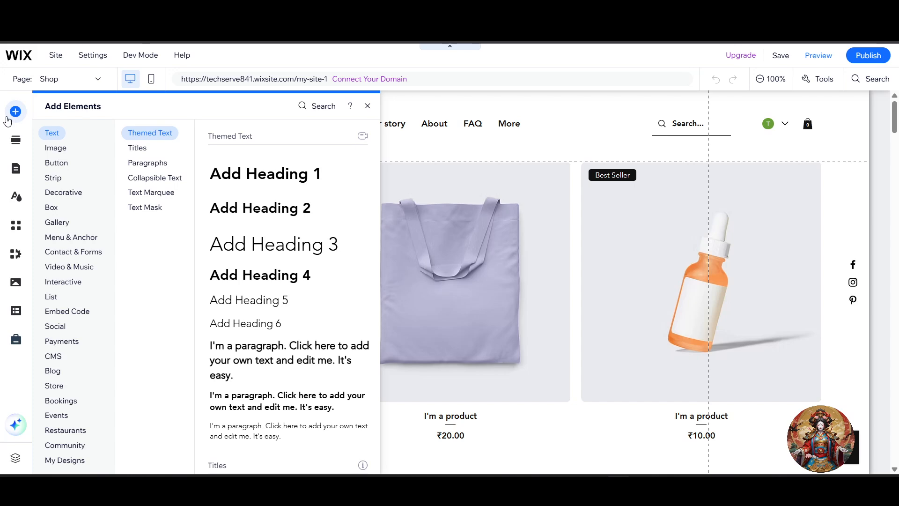
left_click(57, 149)
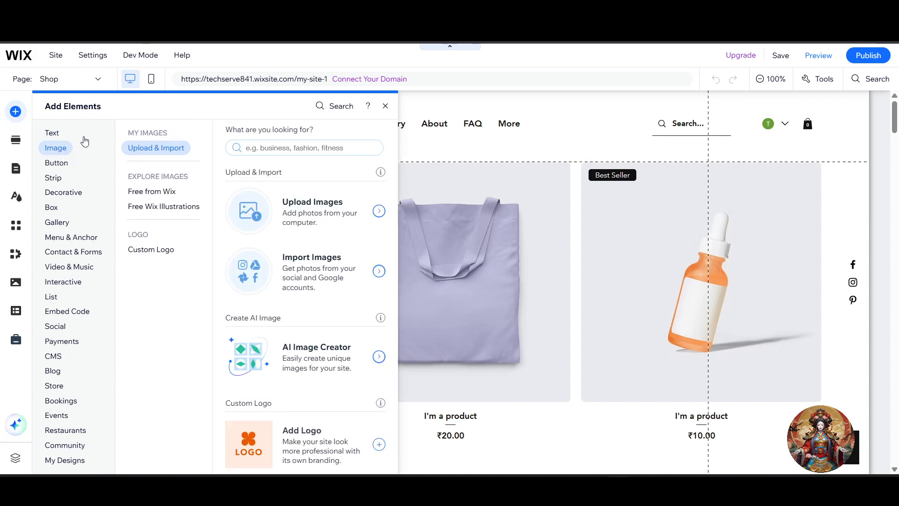
left_click(56, 162)
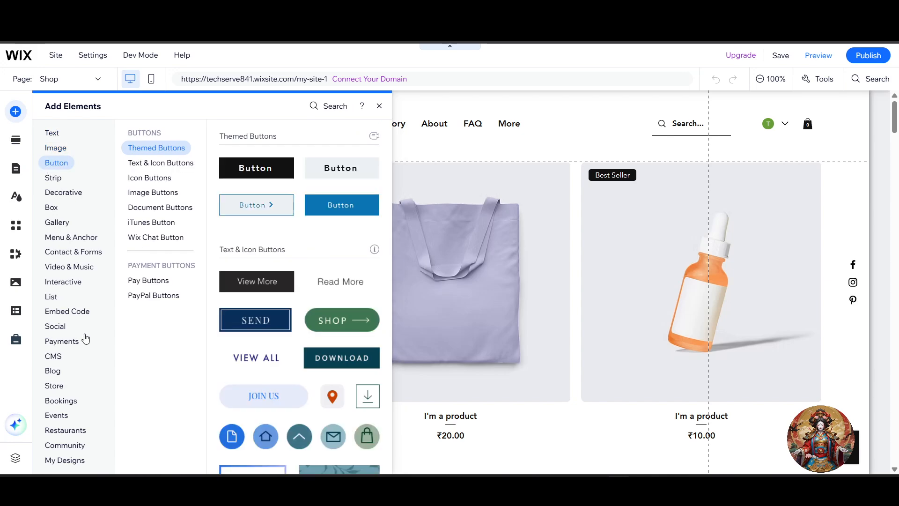
left_click(82, 284)
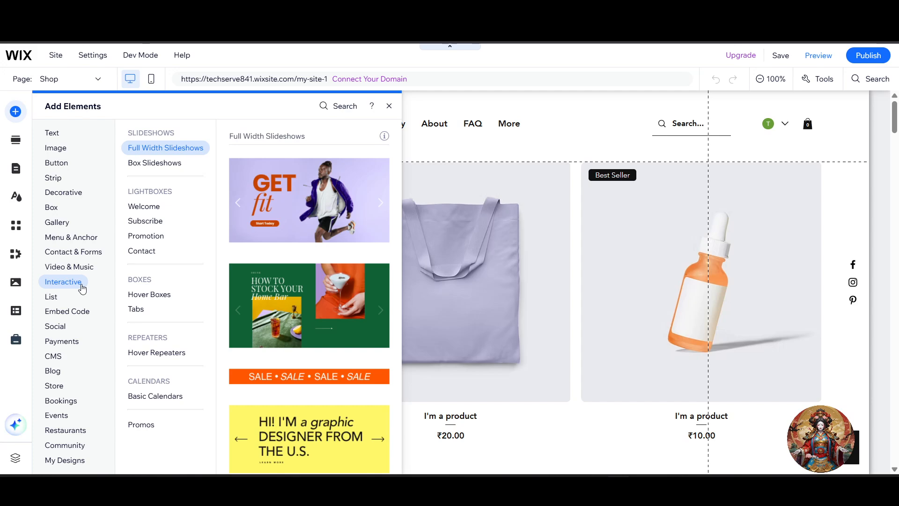
left_click(143, 212)
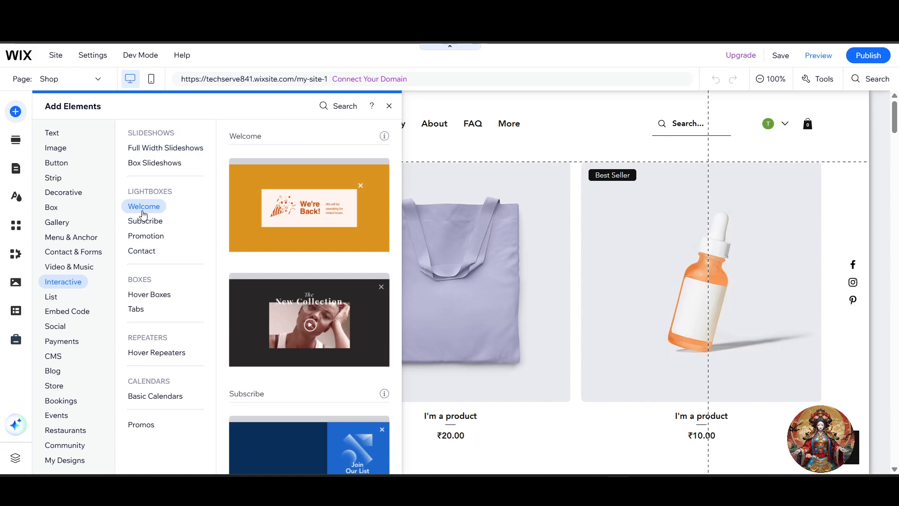
left_click(142, 228)
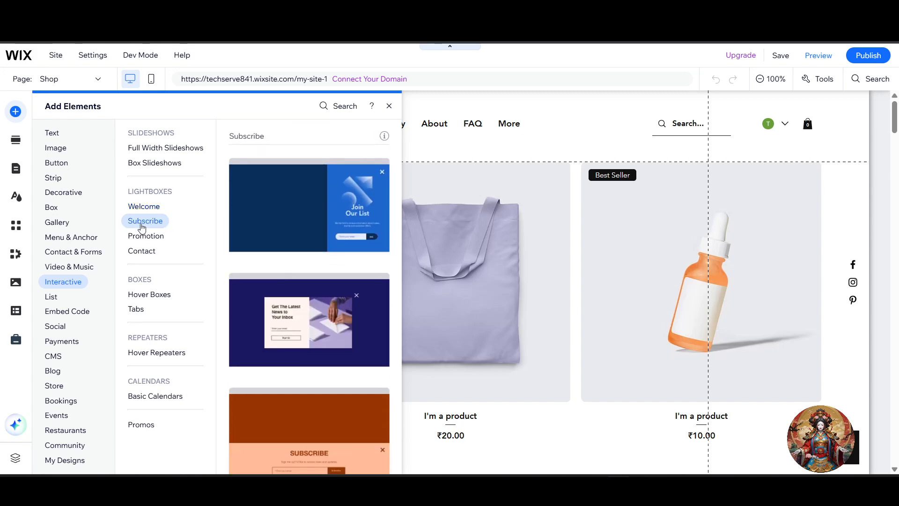
left_click(143, 236)
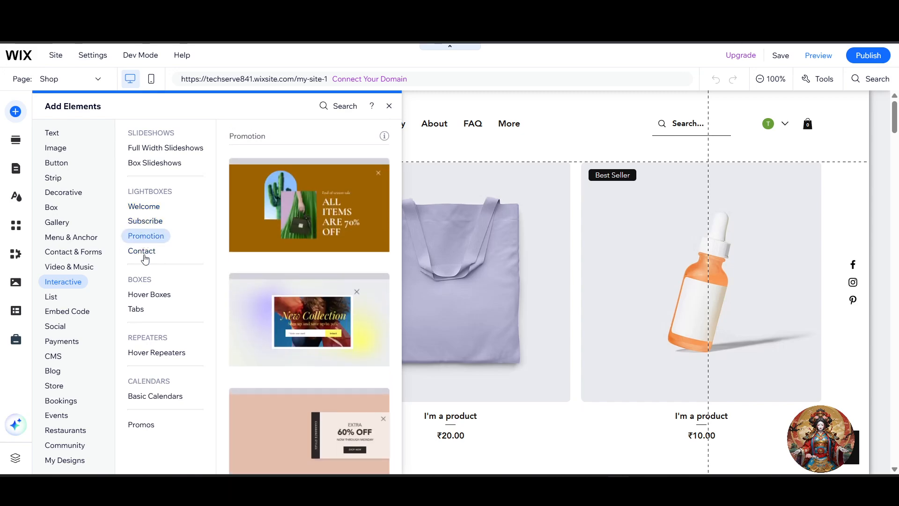
left_click(144, 256)
left_click(155, 226)
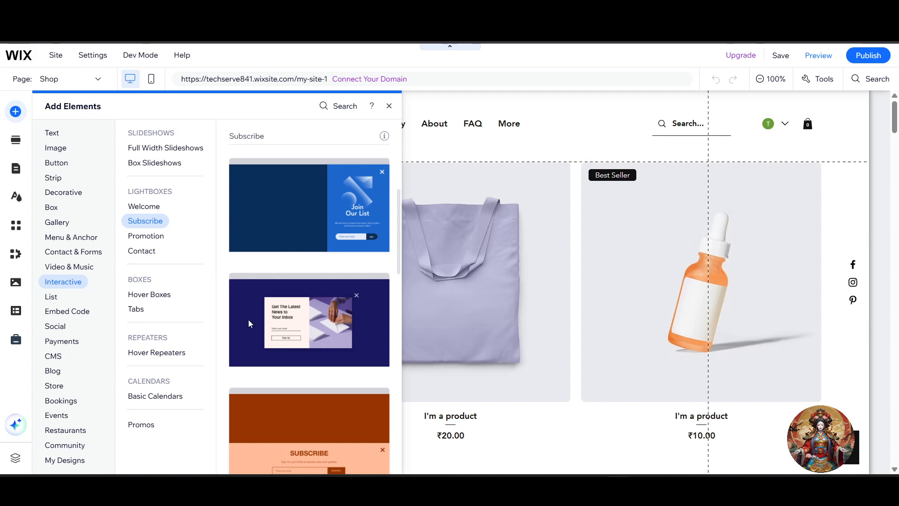
left_click(316, 202)
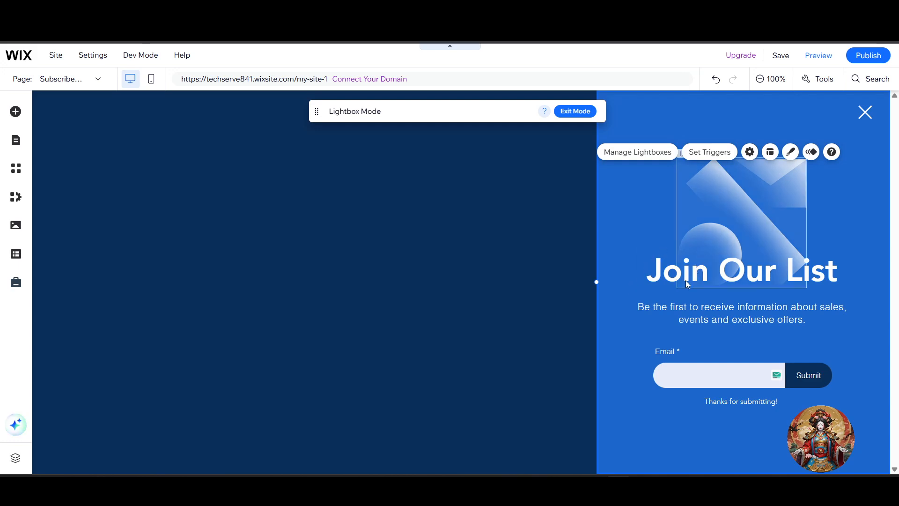
Step: Replace the lightbox's "Join Our List" heading text with "PLEASE SUBSCRIBE"
left_click(668, 276)
left_click(669, 274)
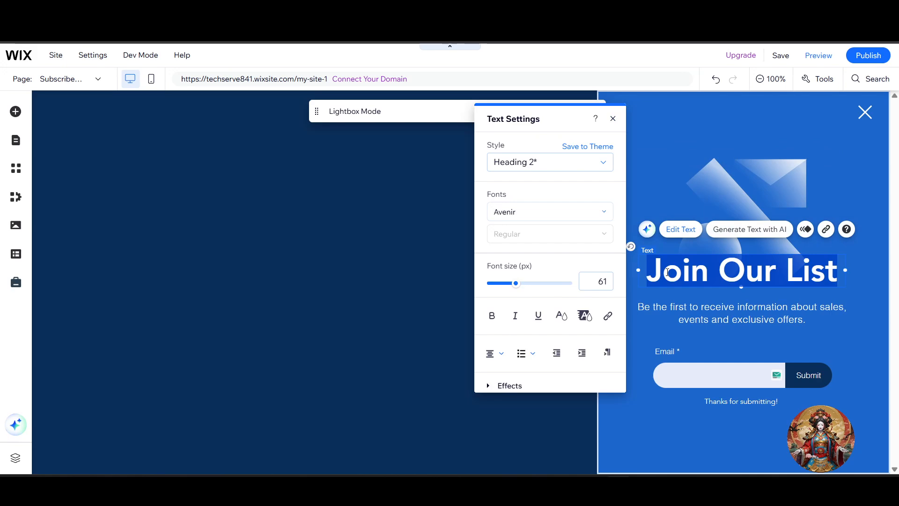
key("BackSpace")
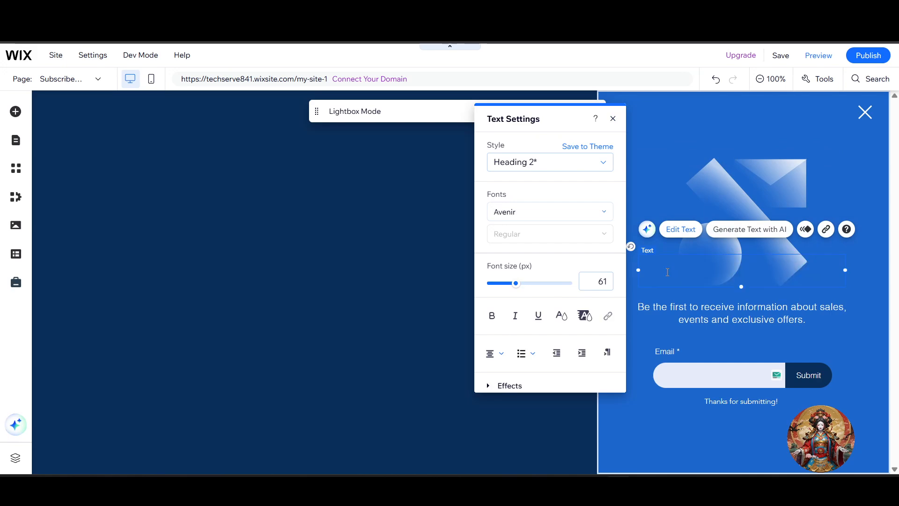
type("PLEASE S")
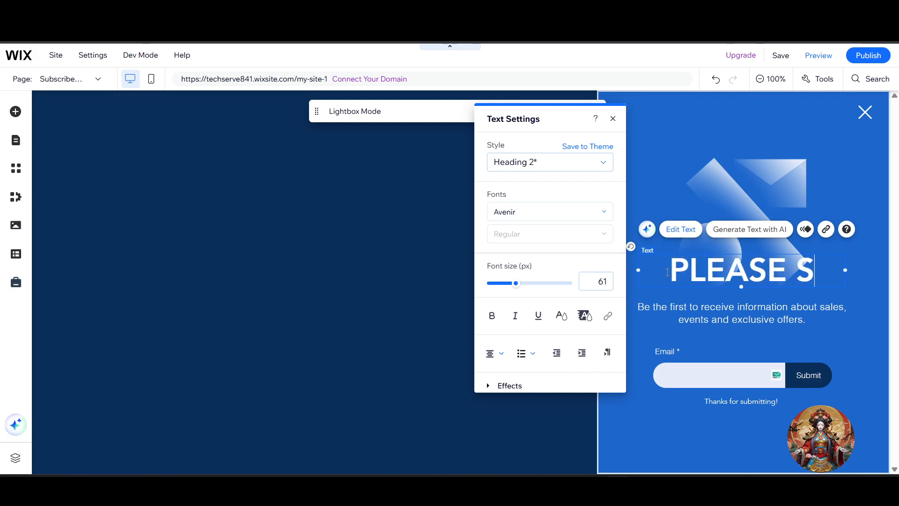
type("UBSCR")
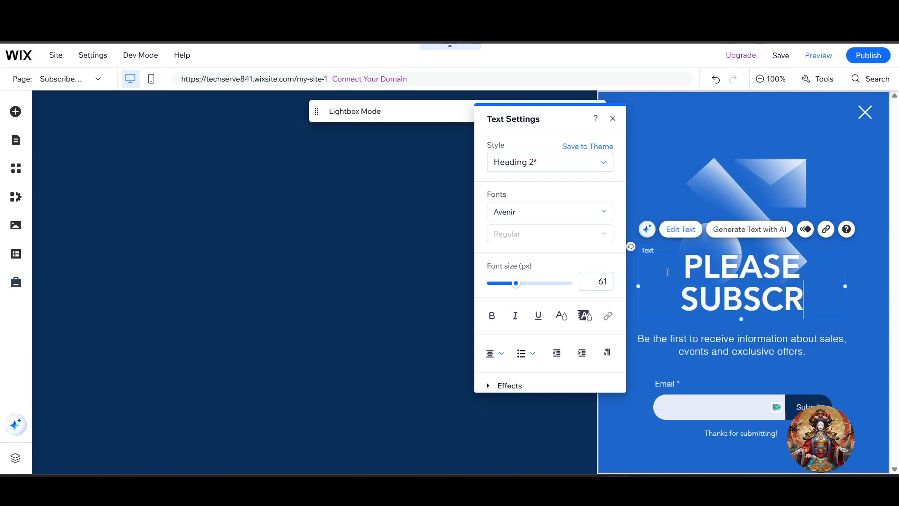
type("IBE")
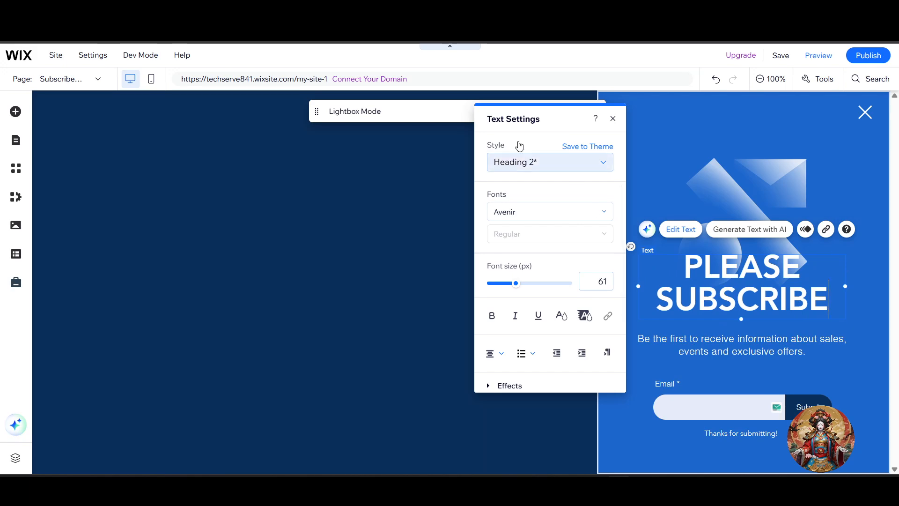
Step: Apply the Heading 2 style to the "PLEASE SUBSCRIBE" heading and choose the Amatic SC font with the Regular weight
left_click(519, 165)
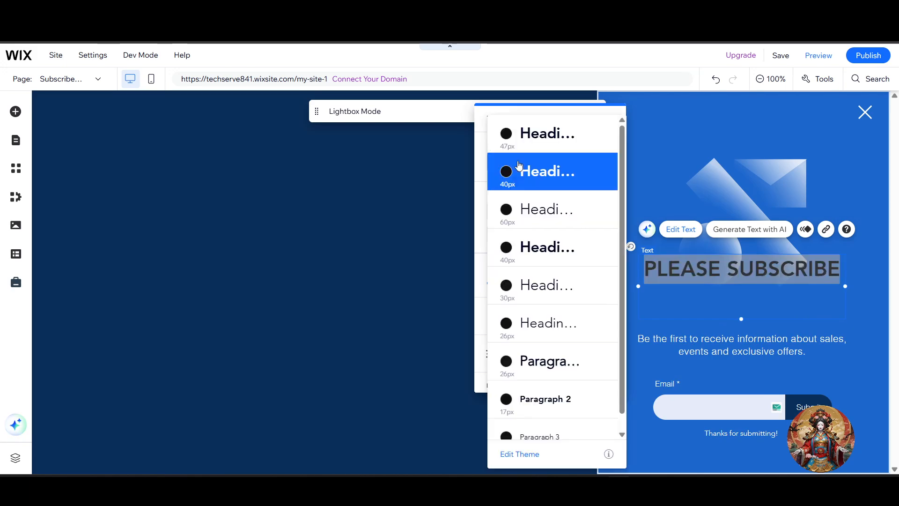
left_click(541, 171)
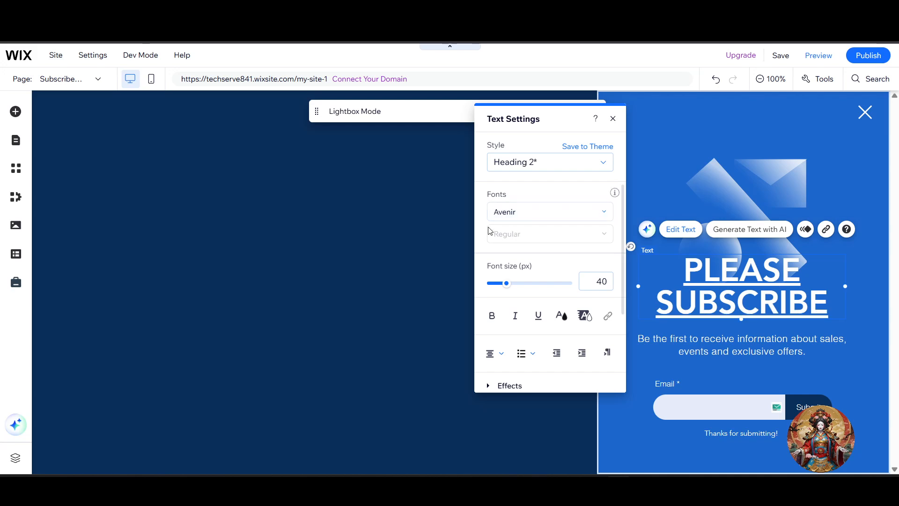
left_click(543, 218)
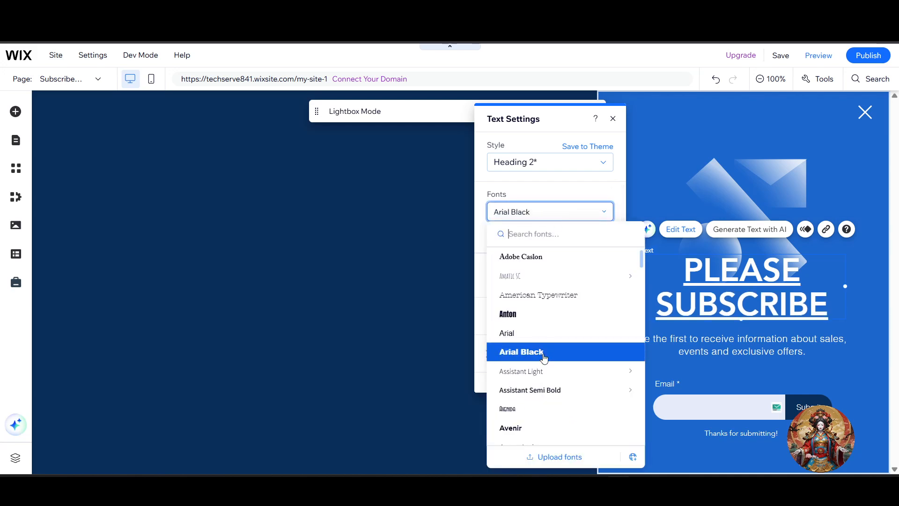
left_click(549, 216)
left_click(573, 243)
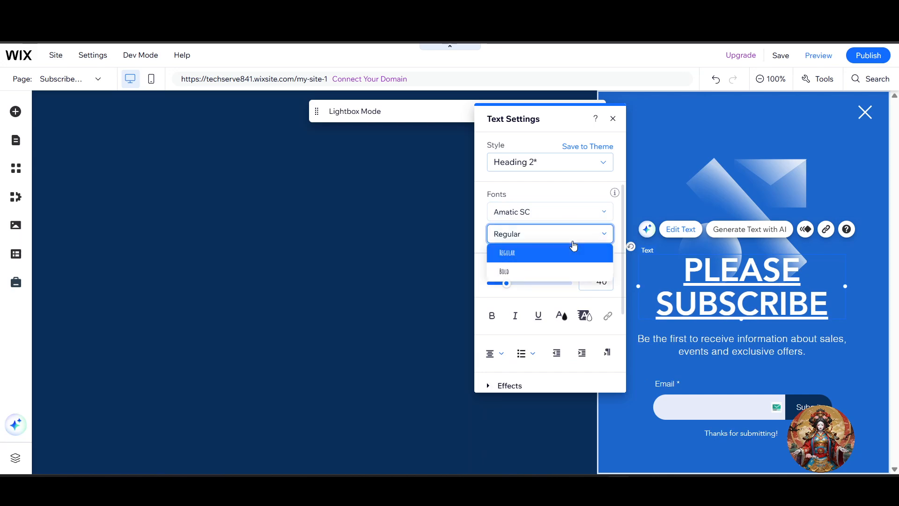
left_click(549, 280)
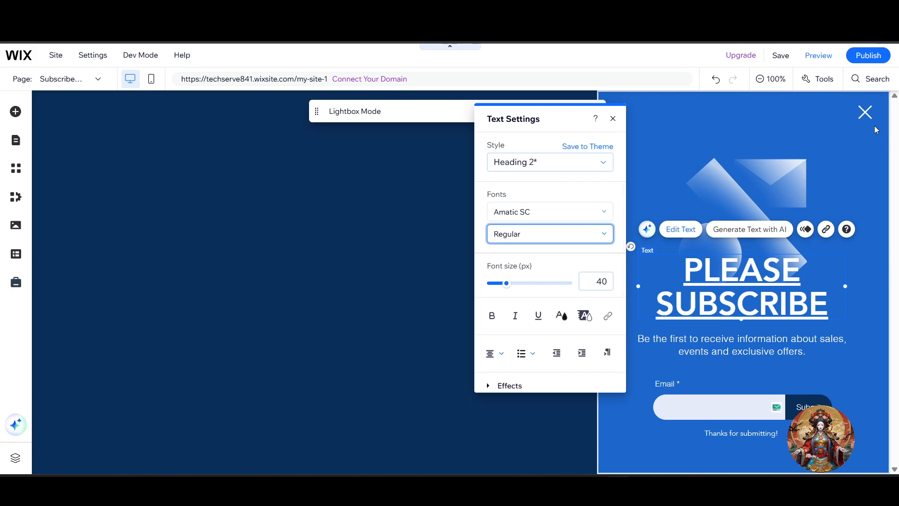
left_click(883, 106)
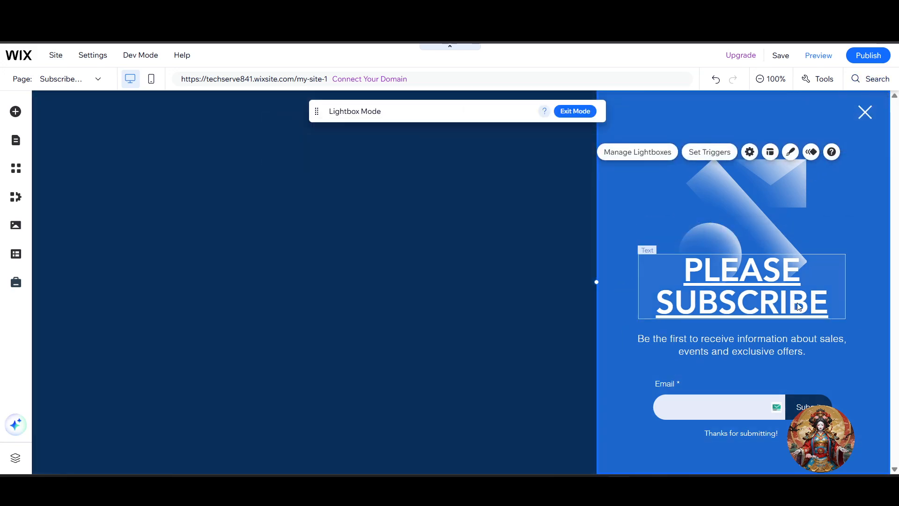
Step: Widen the "PLEASE SUBSCRIBE" text box toward the left edge of the lightbox panel
left_click(660, 281)
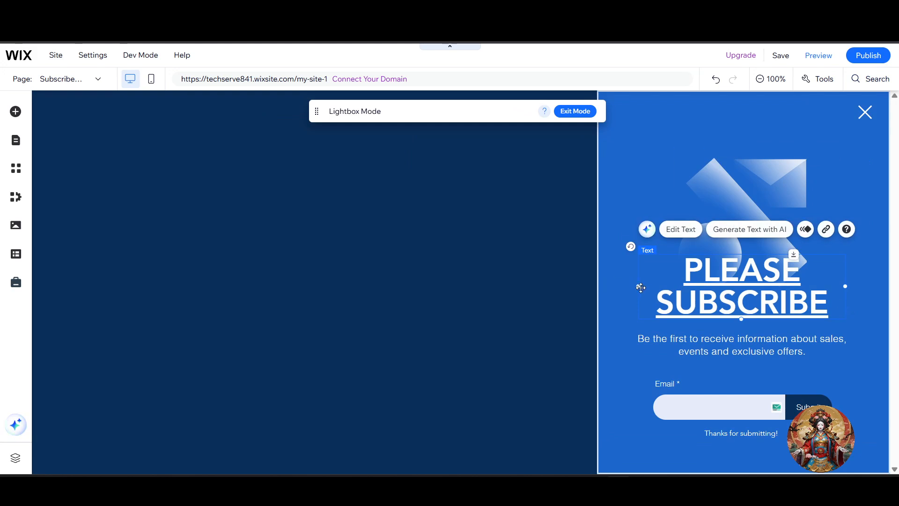
left_click_drag(639, 285, 600, 288)
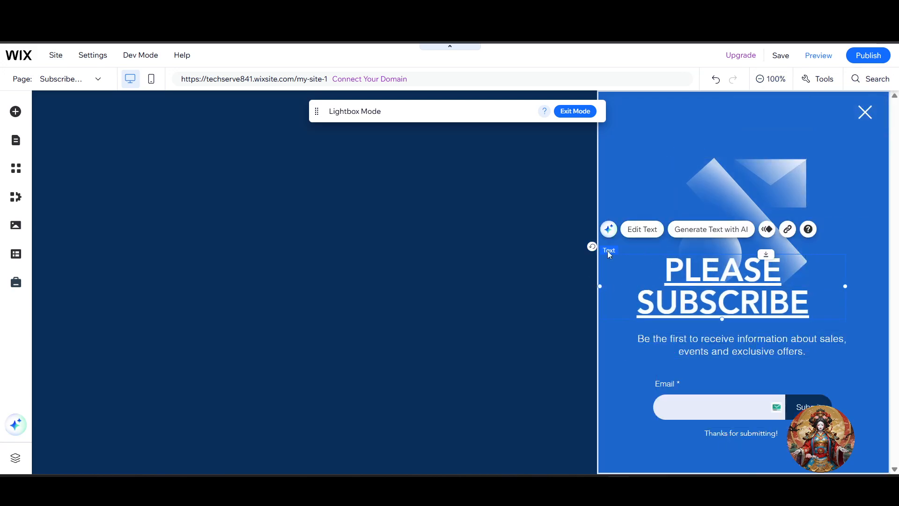
Step: Check the overlay's setting that controls whether clicking it closes the lightbox, and select the lightbox's close icon
left_click(170, 173)
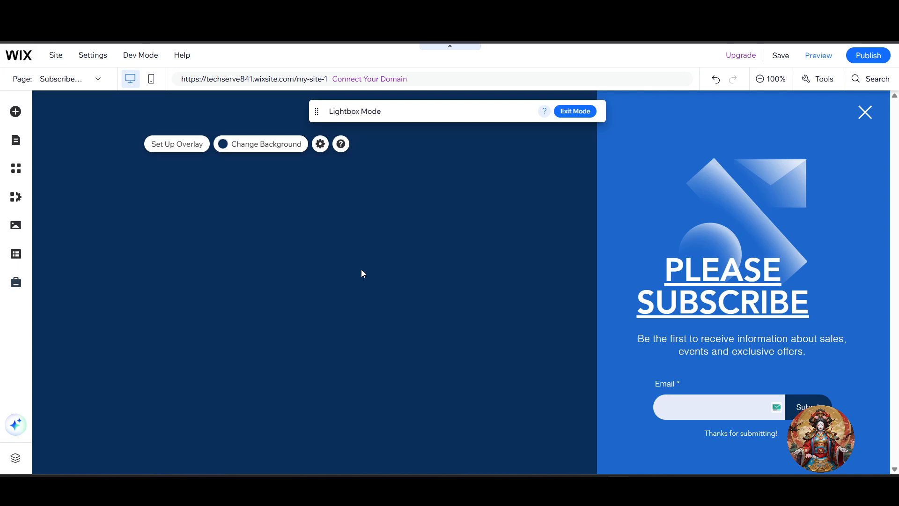
left_click(320, 144)
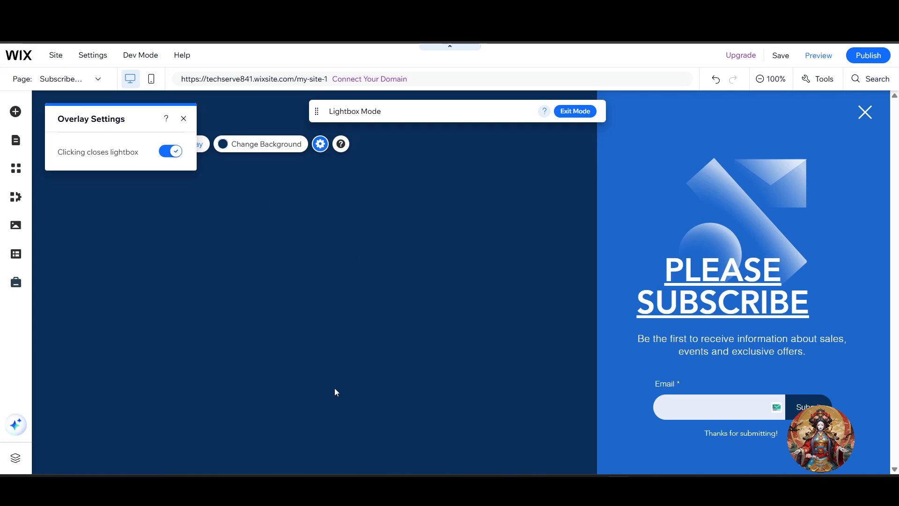
left_click(643, 420)
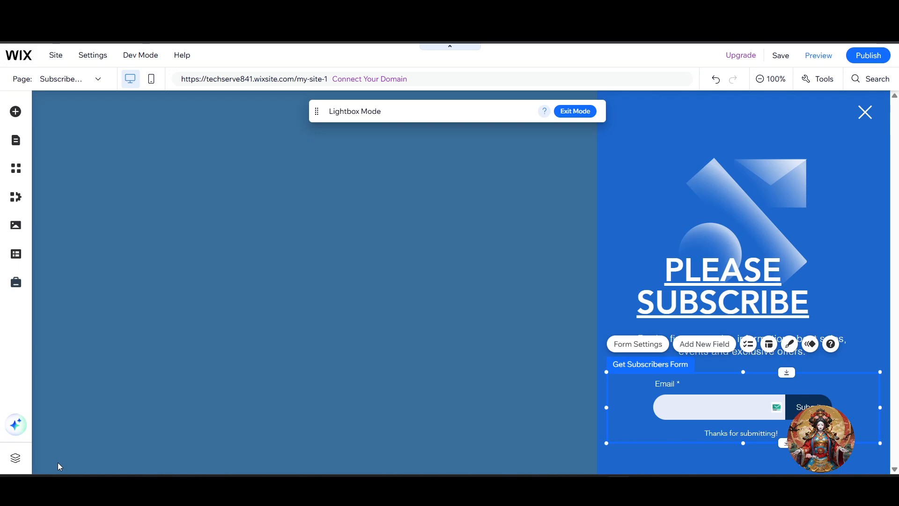
left_click(57, 463)
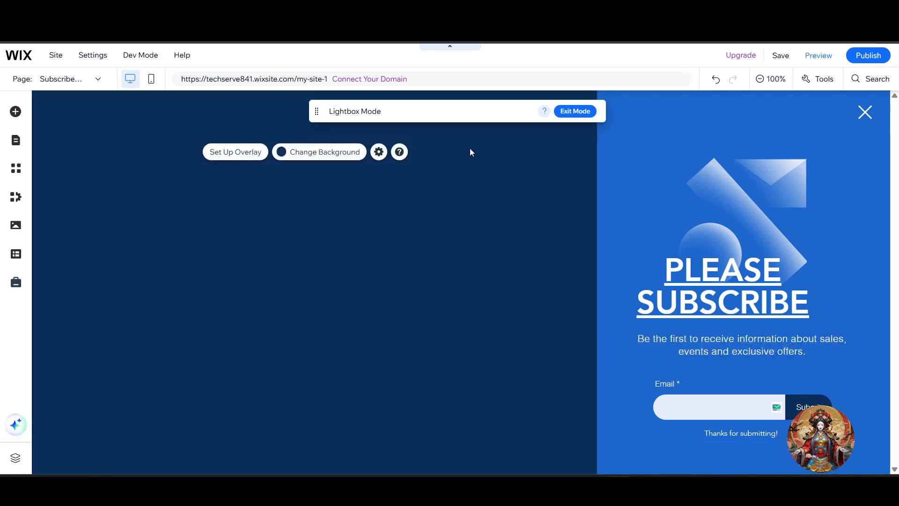
left_click(379, 152)
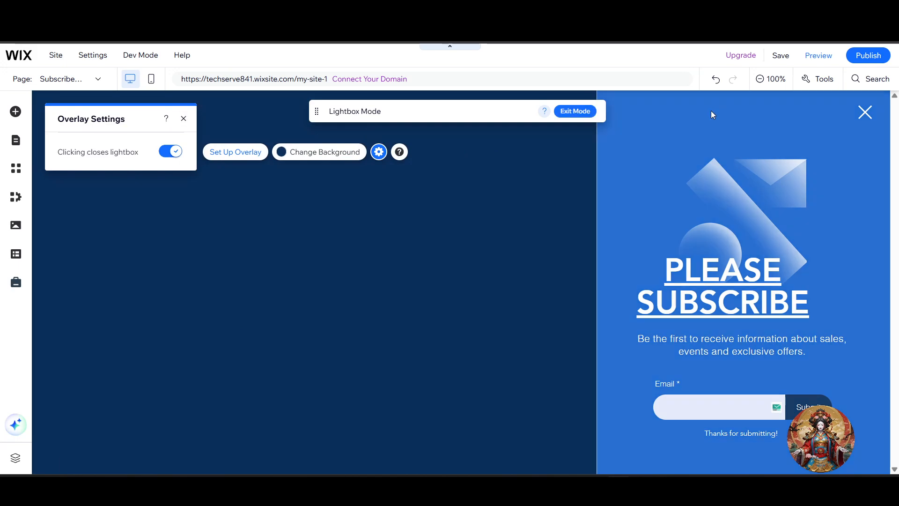
left_click(886, 117)
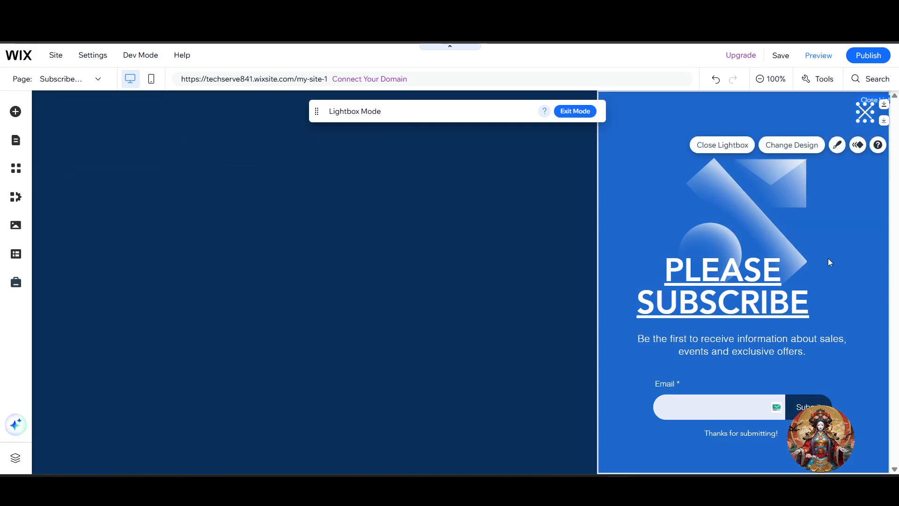
Step: Review the overlay settings again, close them and select the lightbox panel
key("ctrl+minus")
key("ctrl+minus")
key("ctrl+minus")
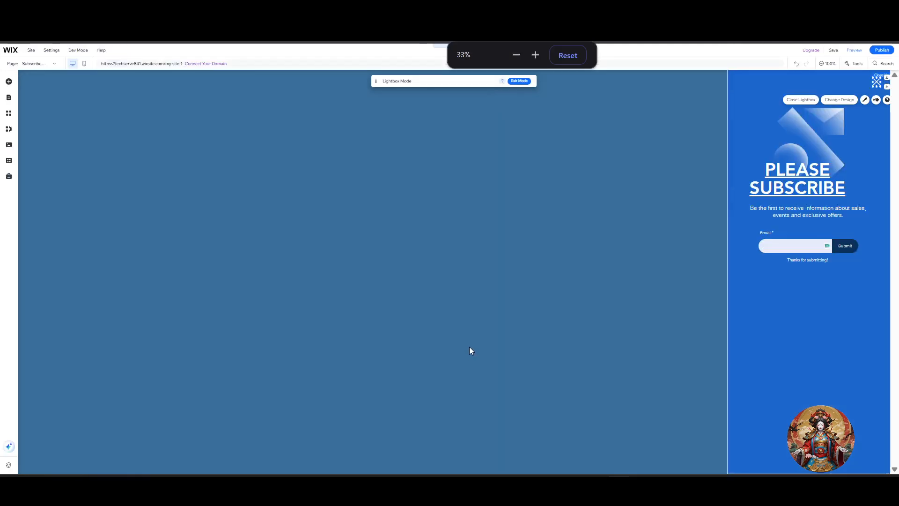
key("ctrl+0")
left_click(492, 229)
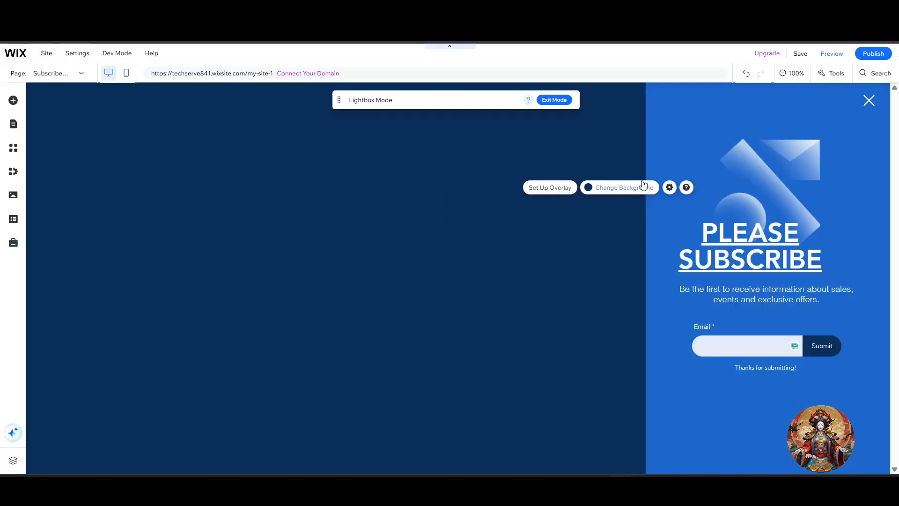
left_click(670, 186)
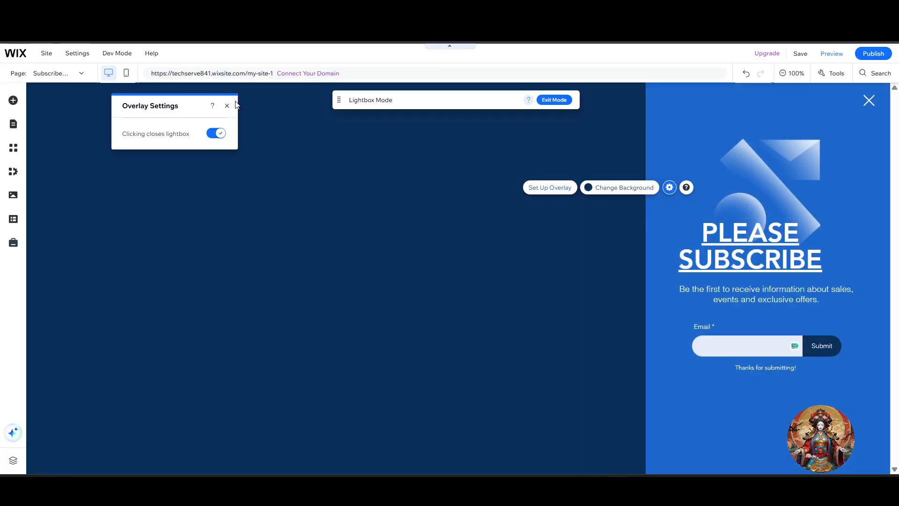
left_click(227, 110)
left_click(833, 125)
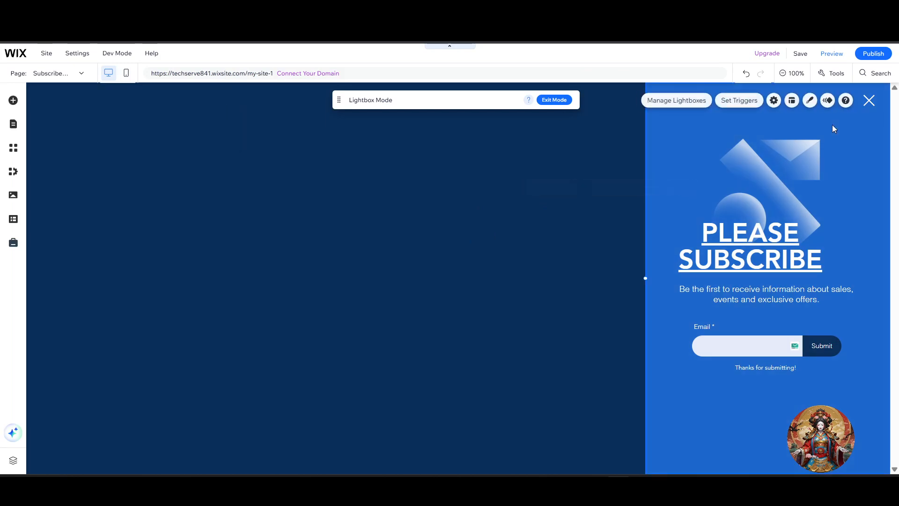
Step: Rename the lightbox as "Subscribe" in its settings and read the info note on the lightbox page settings
left_click(773, 101)
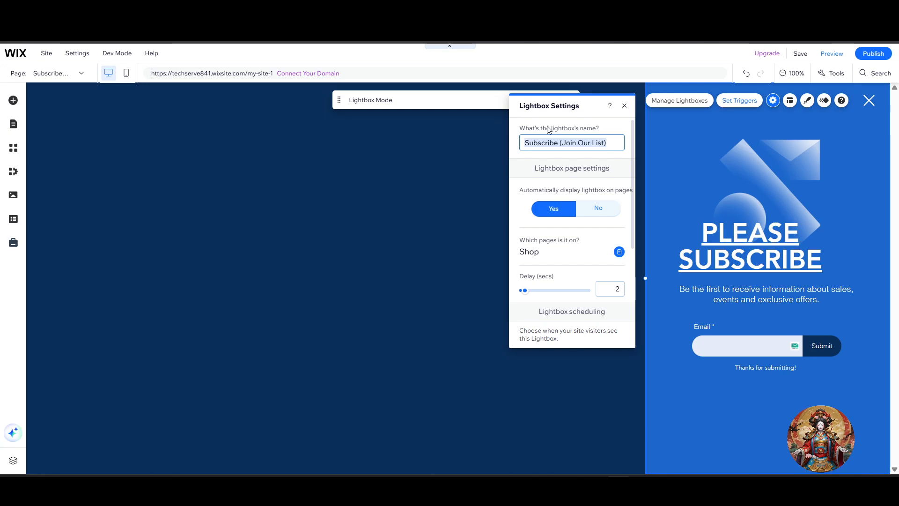
scroll(580, 176, "down", 3)
scroll(581, 216, "up", 3)
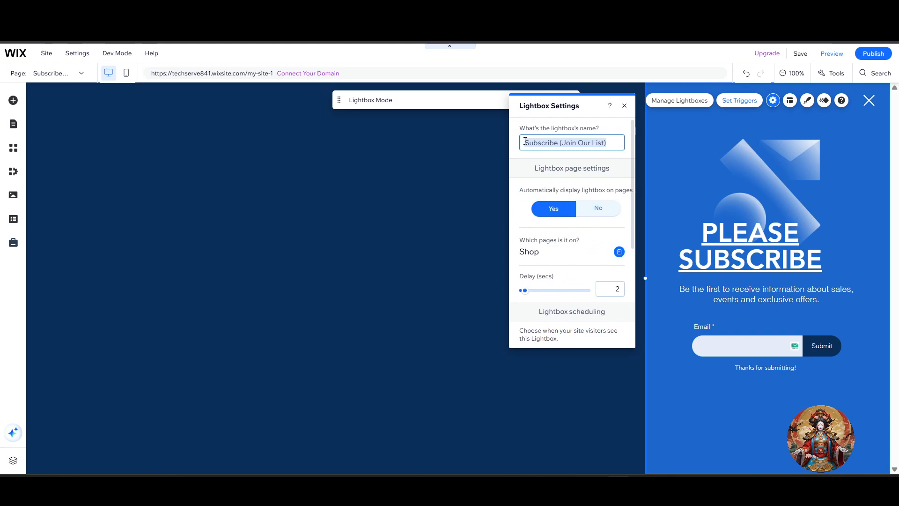
left_click(613, 143)
left_click_drag(607, 143, 561, 143)
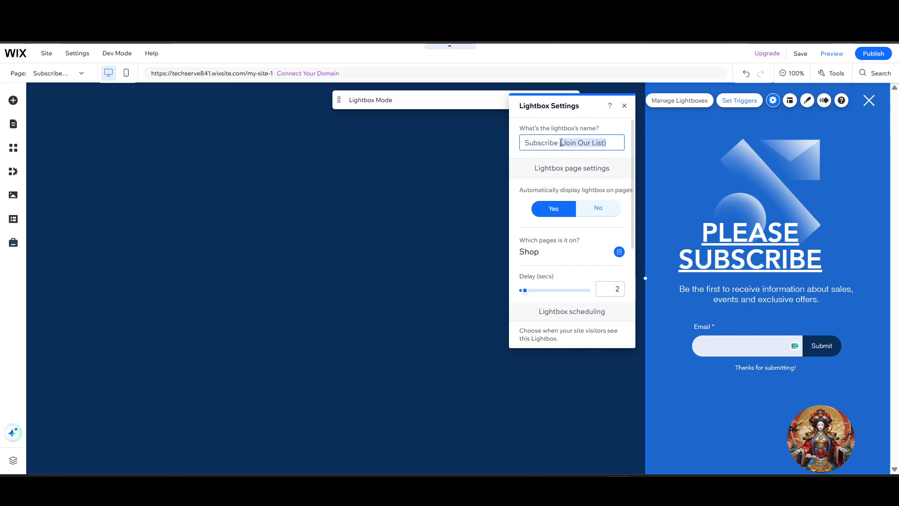
key("BackSpace")
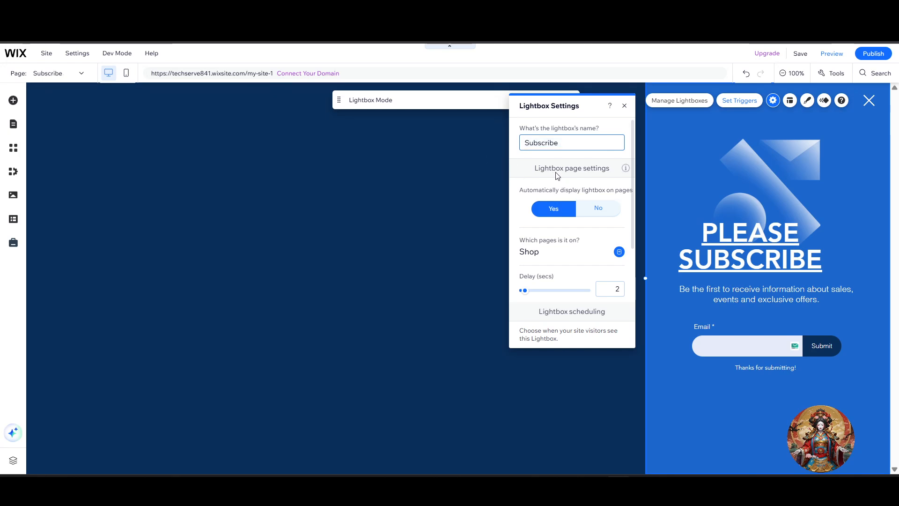
mouse_move(625, 172)
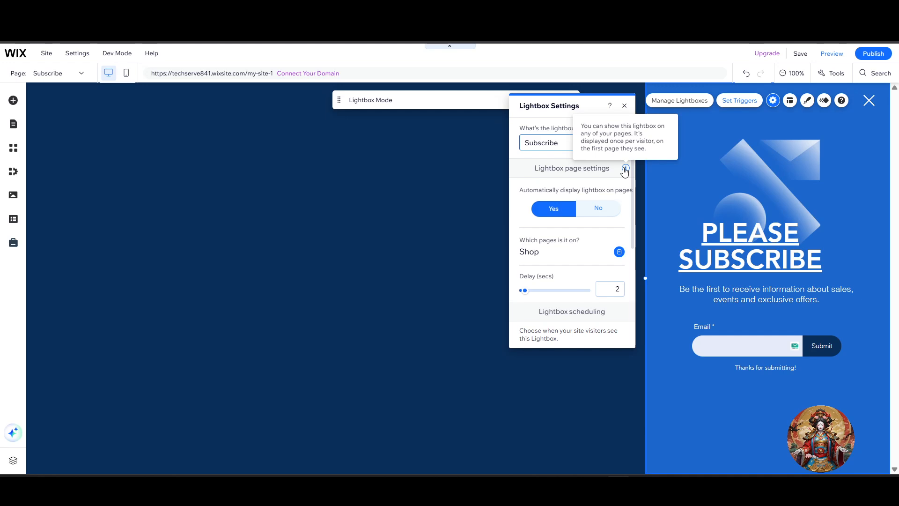
left_click(525, 195)
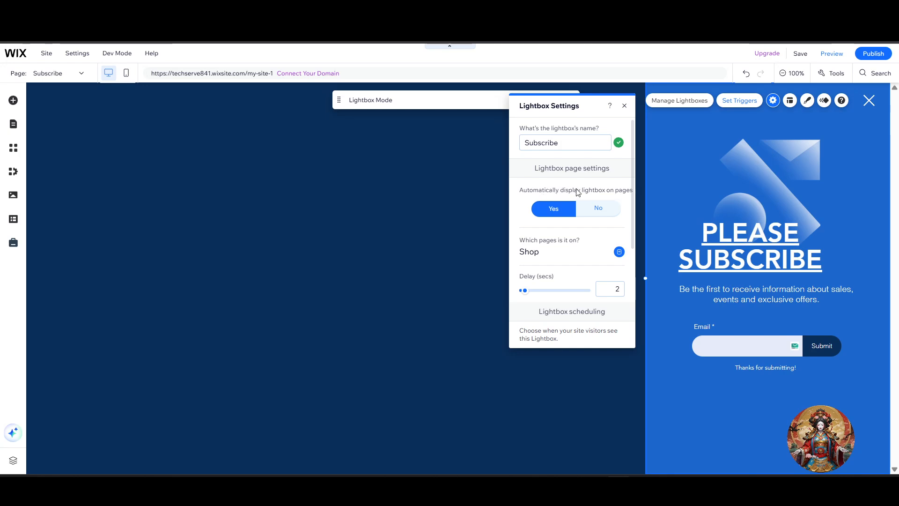
Step: Try the No option for automatically displaying the lightbox on pages, and switch the option back to Yes
left_click(598, 207)
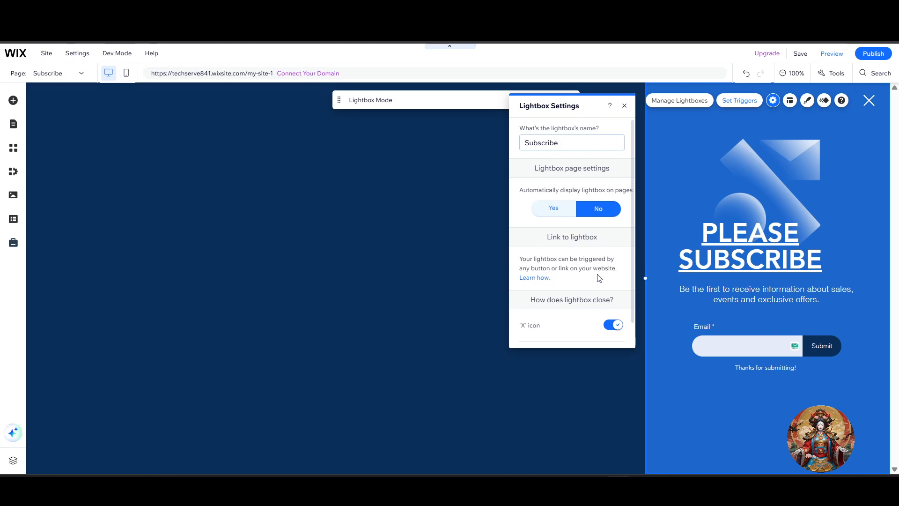
scroll(598, 280, "down", 1)
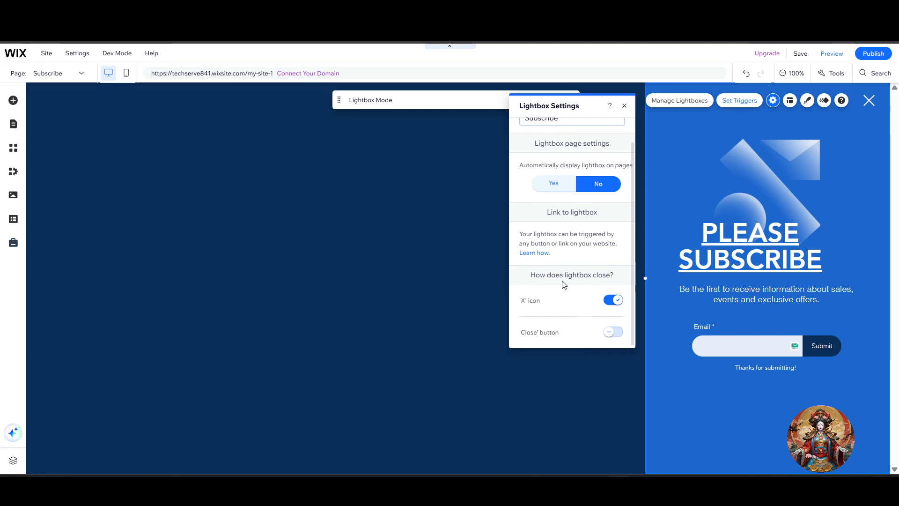
scroll(564, 284, "up", 1)
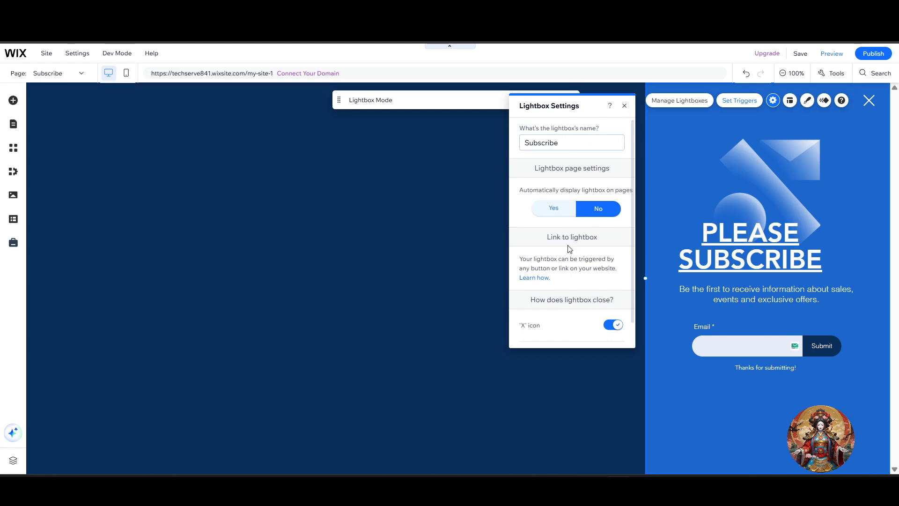
left_click(553, 212)
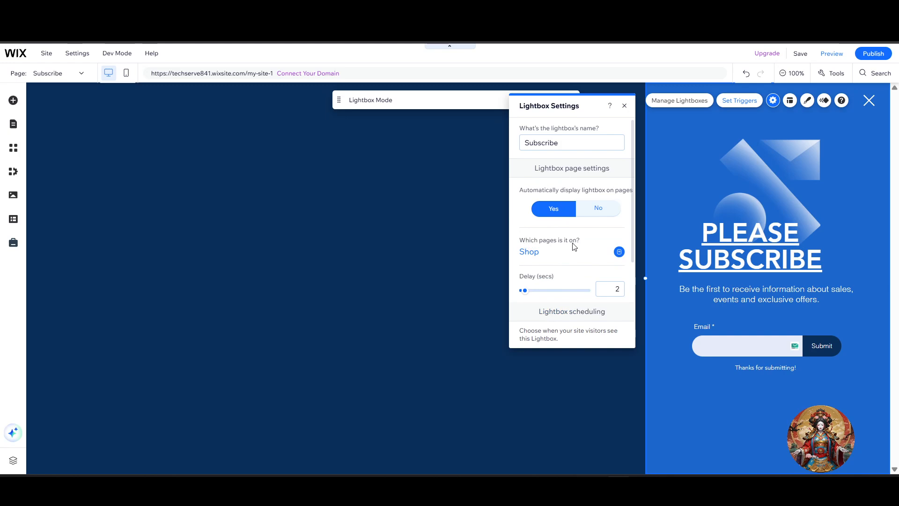
Step: Add Category Page to the pages where the lightbox is displayed, alongside Shop
left_click(619, 253)
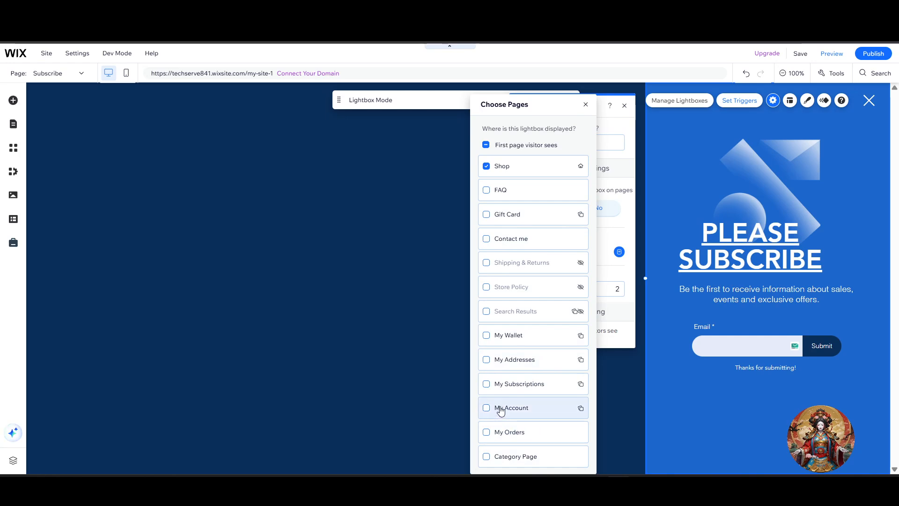
left_click(486, 458)
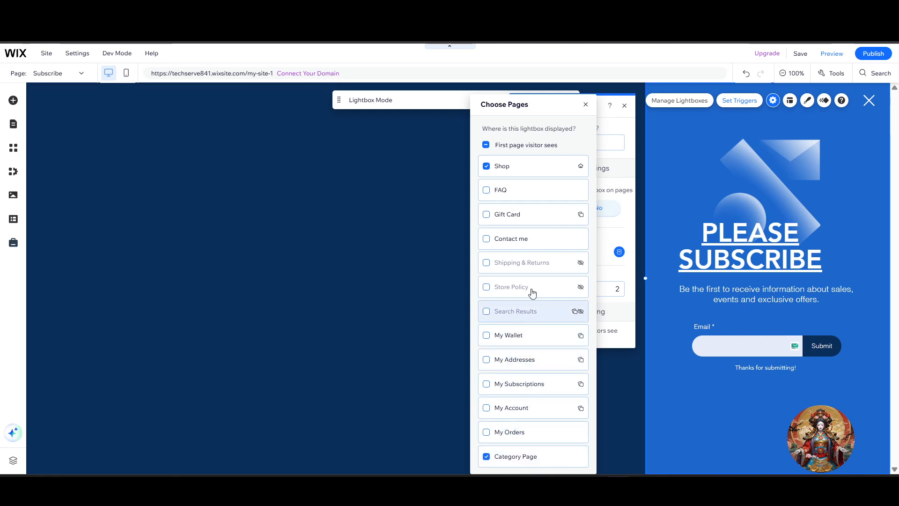
left_click(619, 252)
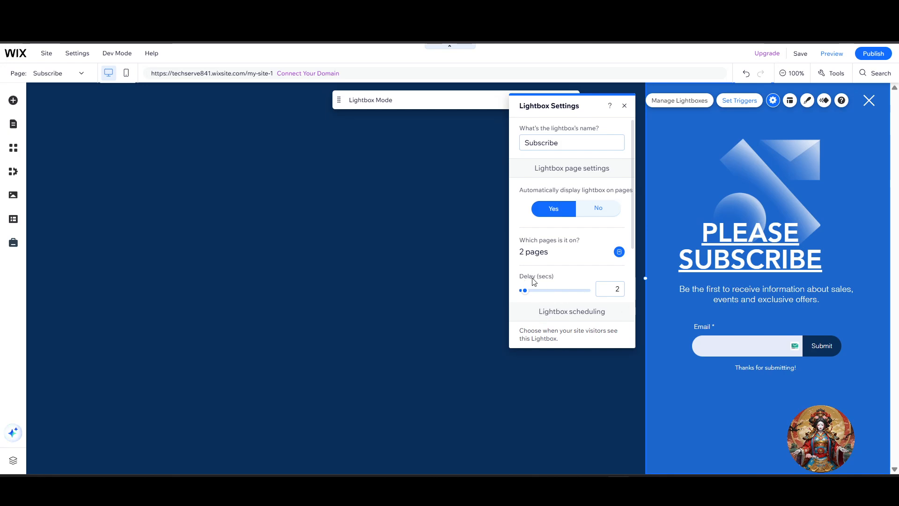
Step: Set the delay before the lightbox appears to 5 seconds
left_click_drag(525, 290, 557, 293)
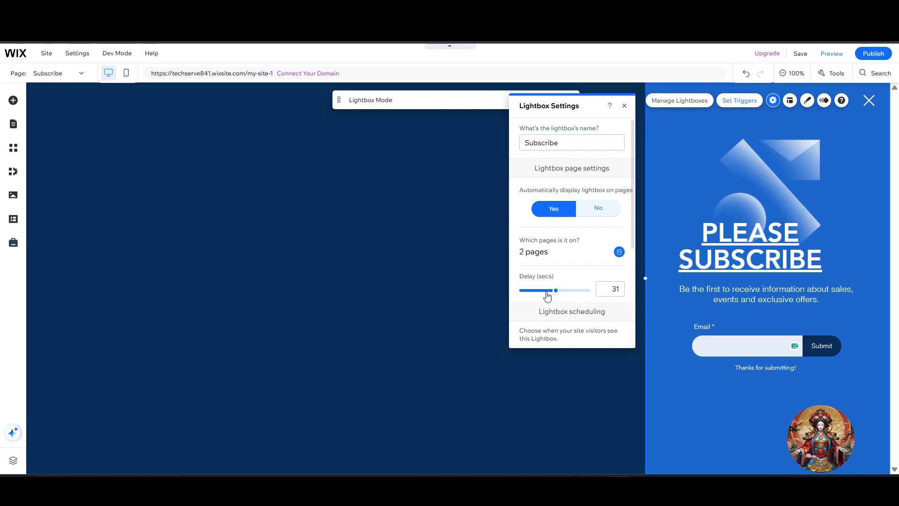
left_click(547, 291)
left_click(526, 291)
Step: Try setting a display schedule for the lightbox and clear the scheduling
scroll(560, 336, "down", 3)
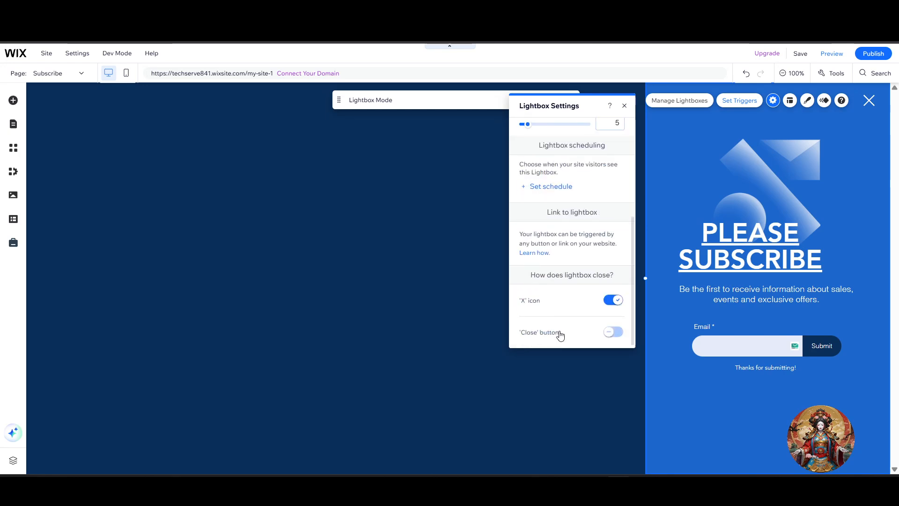
scroll(562, 316, "up", 2)
scroll(568, 305, "down", 2)
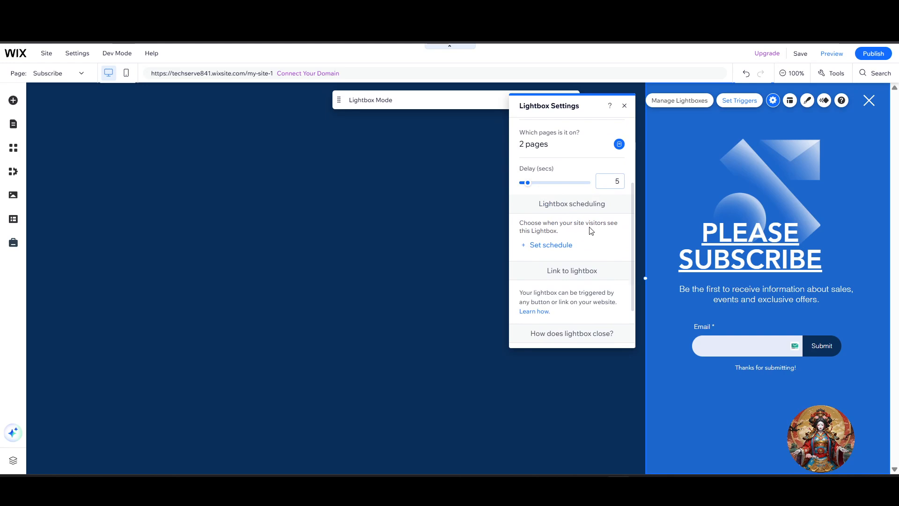
left_click(568, 245)
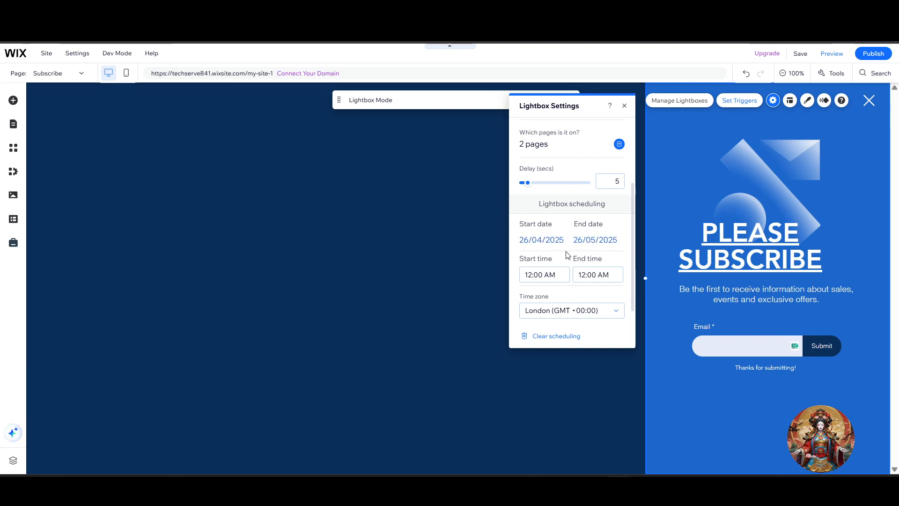
scroll(567, 238, "down", 1)
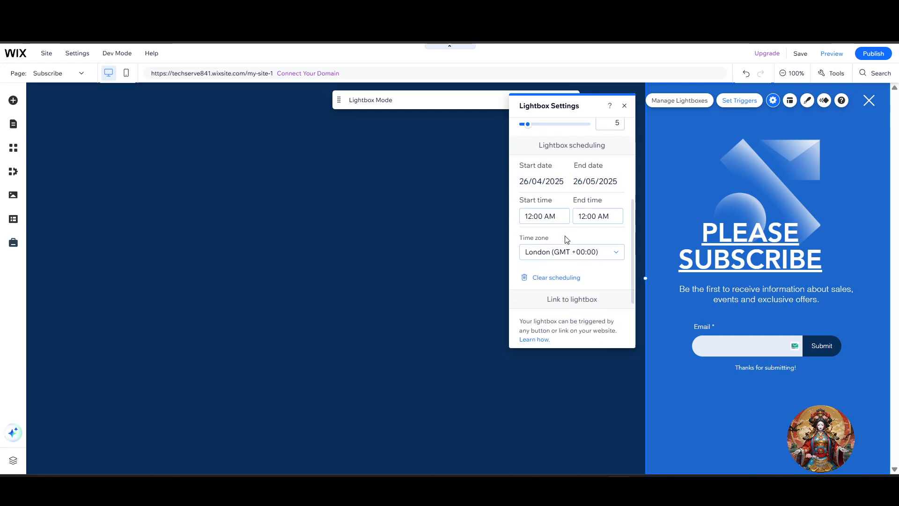
left_click(576, 278)
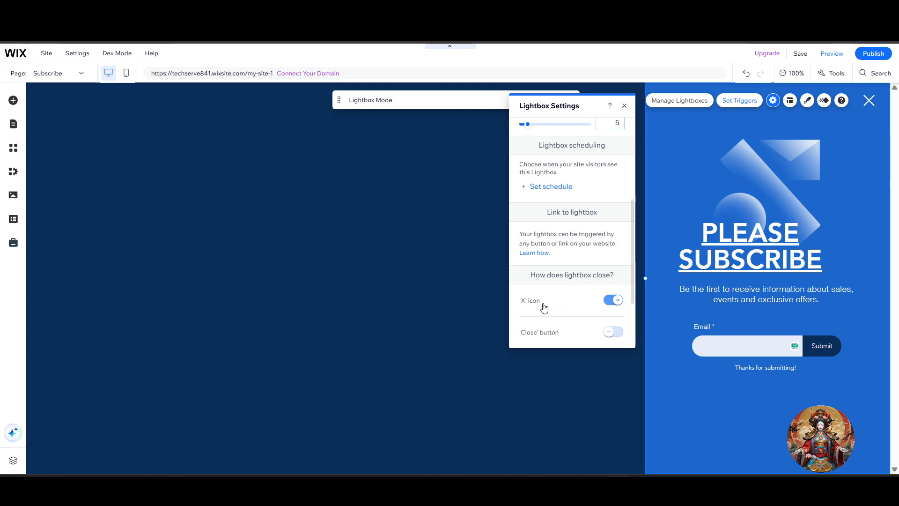
Step: Turn on the lightbox's 'Close' button, try switching its 'X' icon off and on, and close the settings with both enabled
left_click(615, 337)
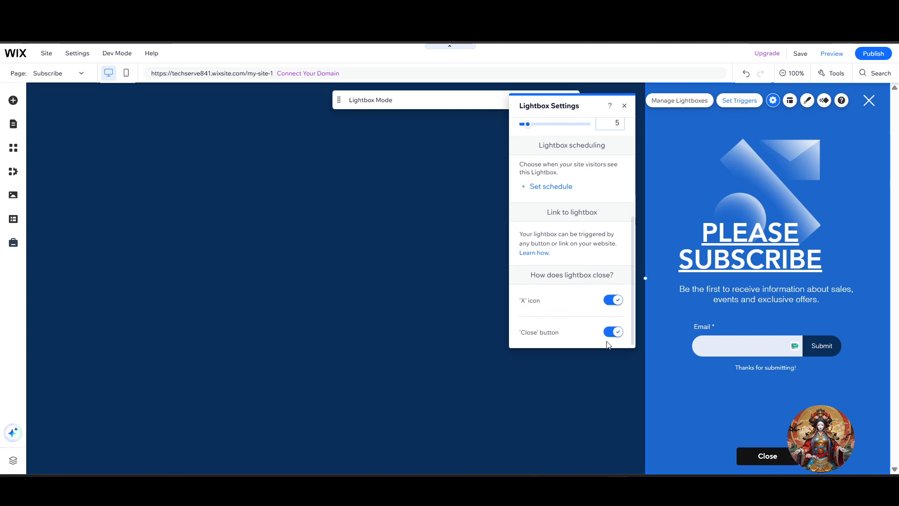
left_click(614, 301)
left_click(613, 301)
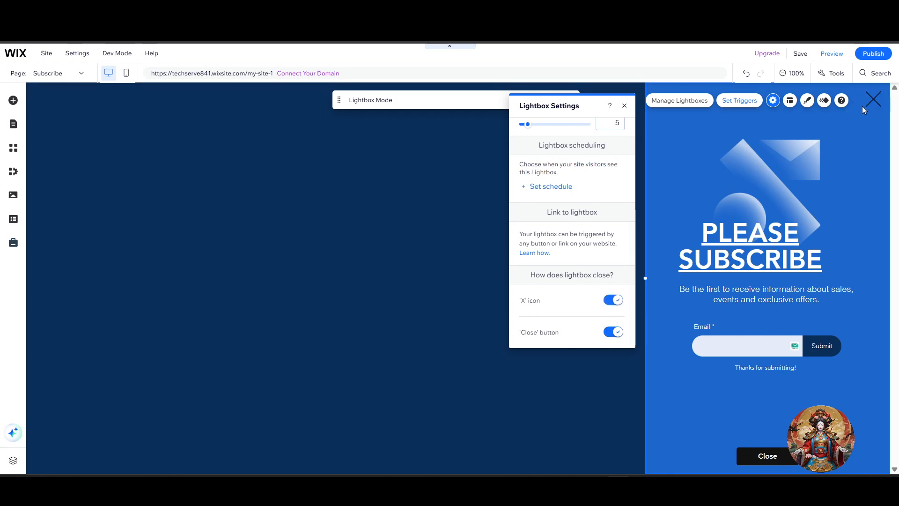
left_click(613, 301)
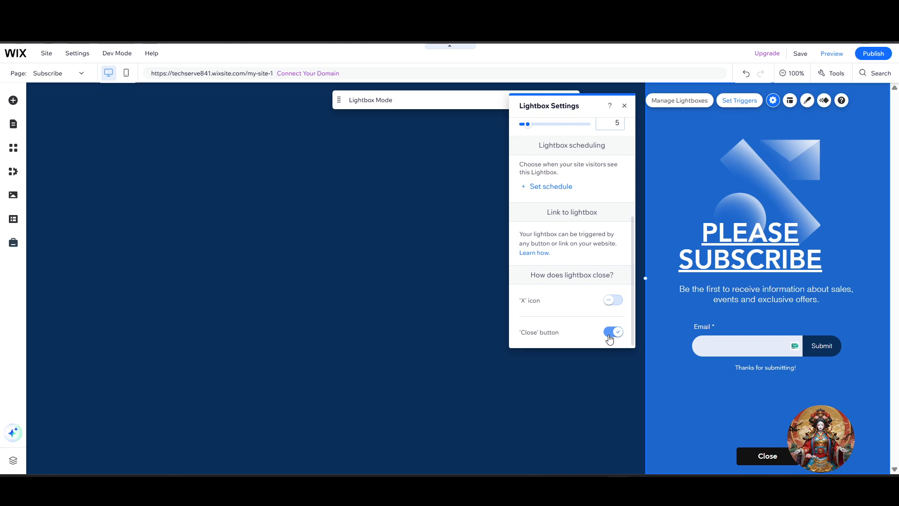
left_click(295, 388)
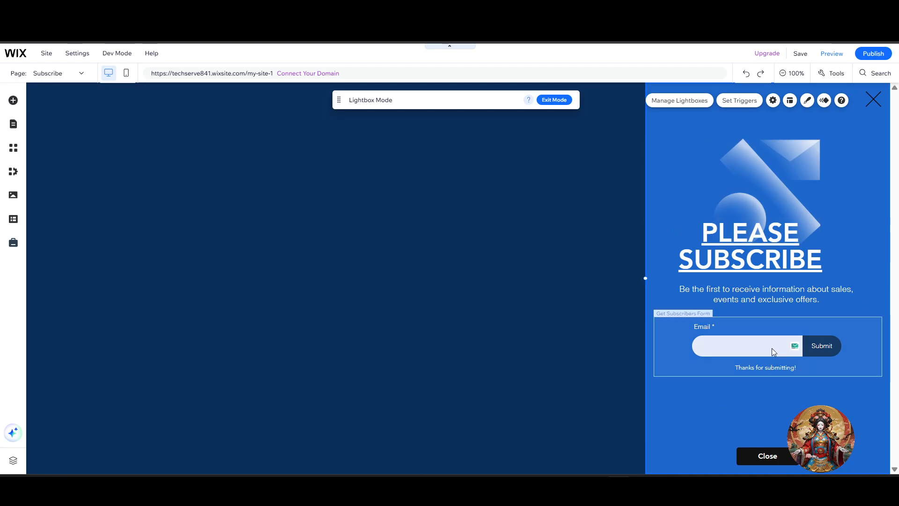
Step: Add the First name and Last name contact fields to the Get Subscribers form and select the lightbox's Close button
left_click(725, 341)
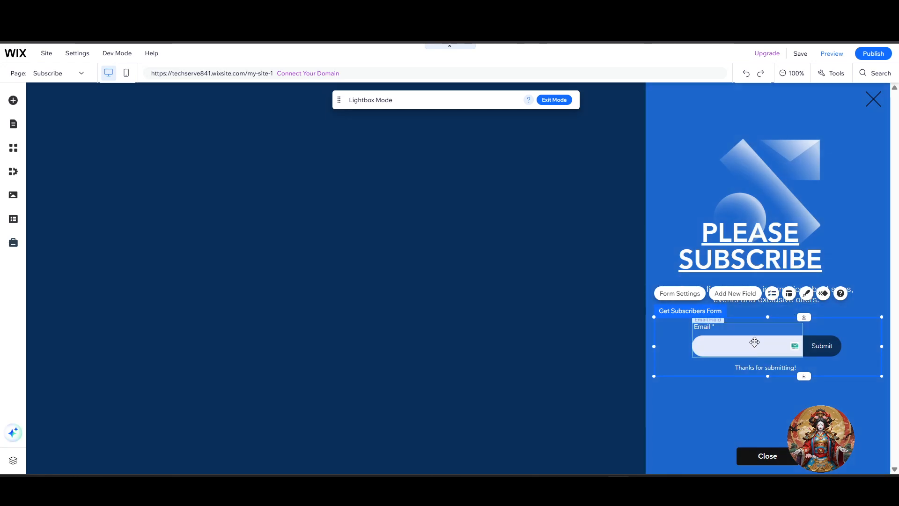
left_click(755, 294)
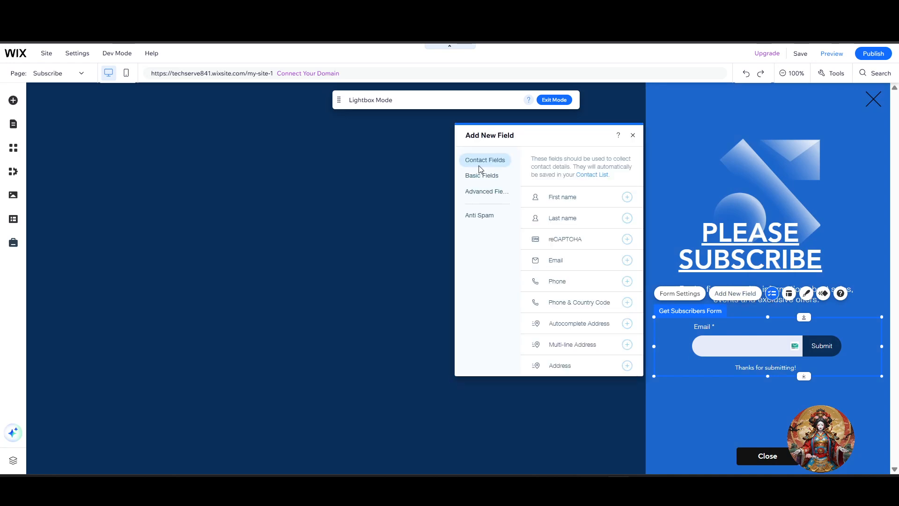
left_click(583, 200)
left_click(585, 223)
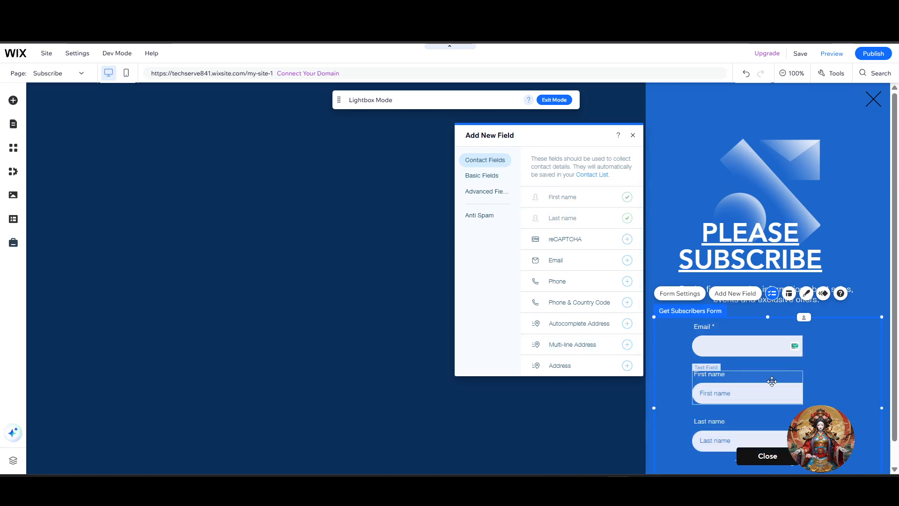
left_click(798, 464)
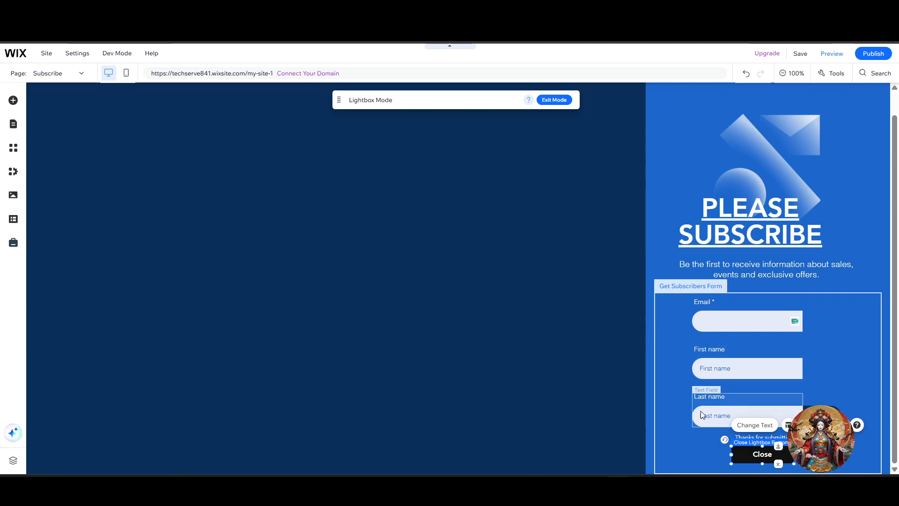
Step: Set the Get Subscribers form's text alignment to left, after trying right and centre, and choose the two-column form layout
left_click(706, 302)
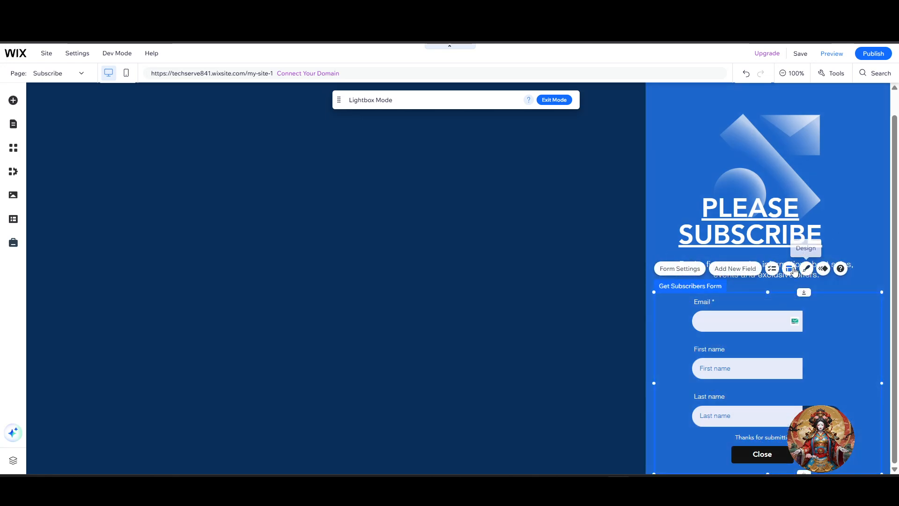
left_click(773, 269)
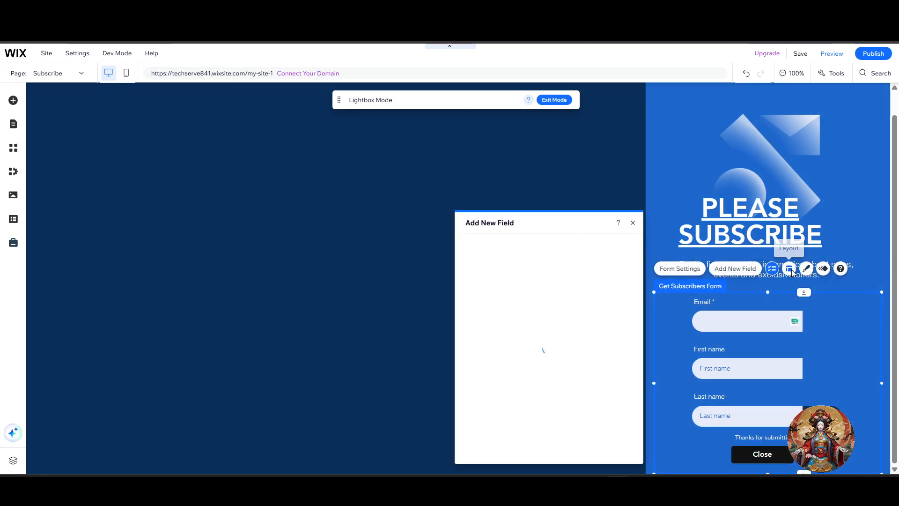
left_click(789, 270)
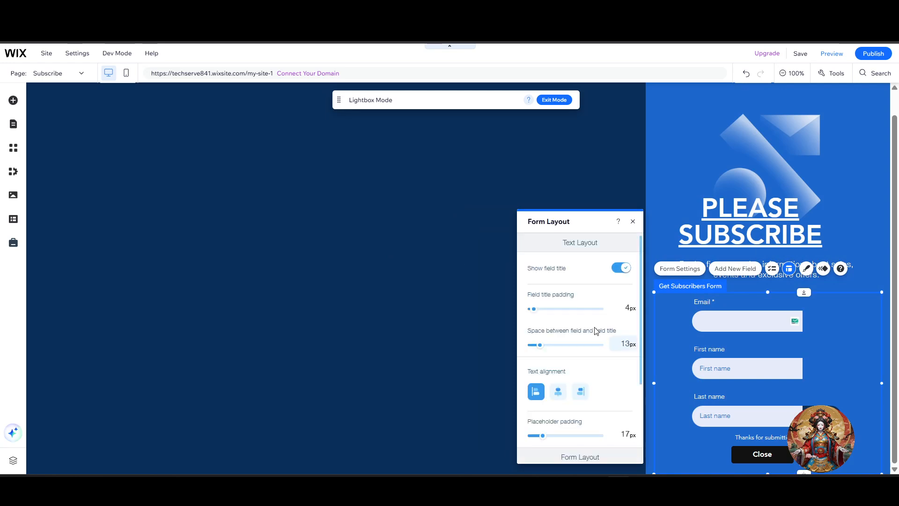
scroll(553, 323, "down", 1)
left_click(580, 333)
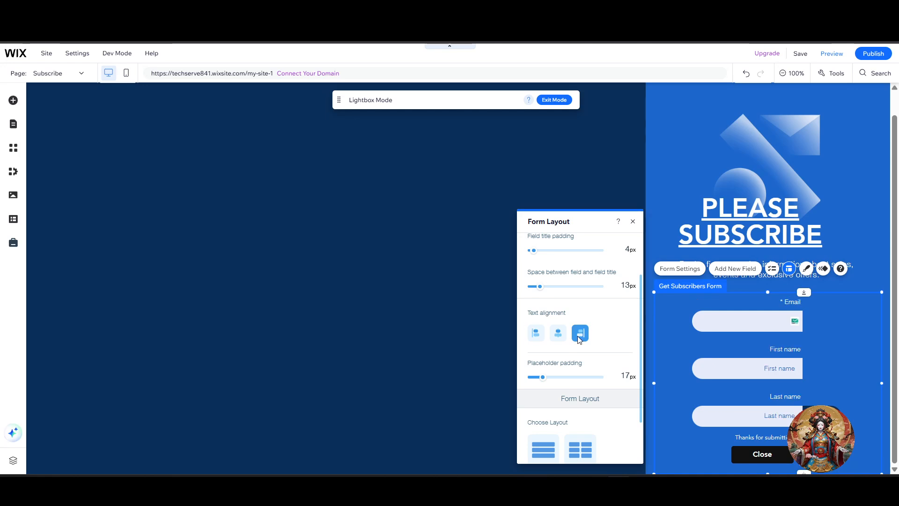
left_click(557, 333)
left_click(536, 333)
scroll(562, 341, "down", 1)
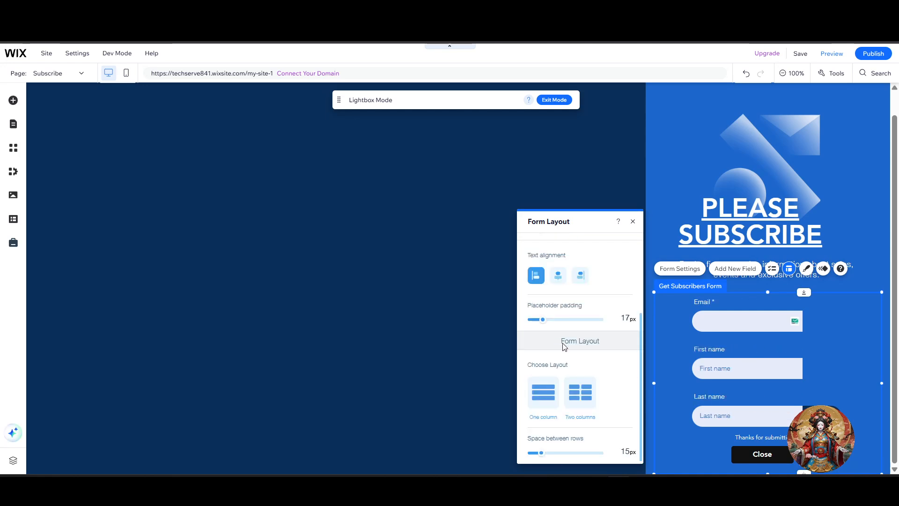
left_click(580, 392)
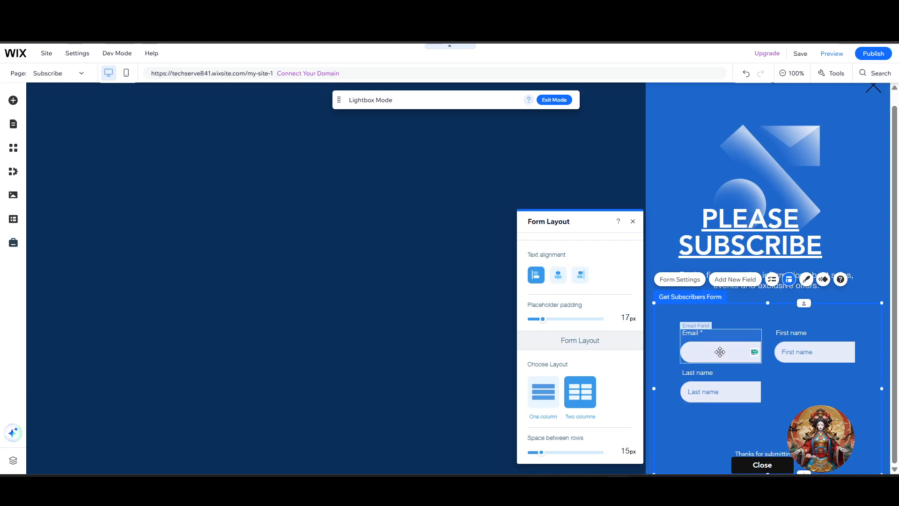
Step: Move the Email field below the name fields beside the Submit button, and place the Last name field next to First name
left_click_drag(709, 335, 778, 406)
left_click(739, 335)
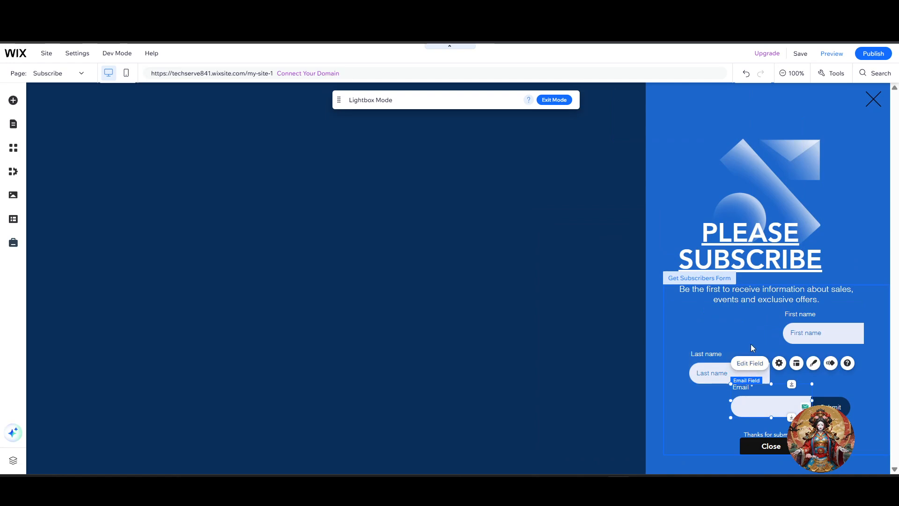
left_click_drag(714, 376, 722, 336)
left_click(785, 380)
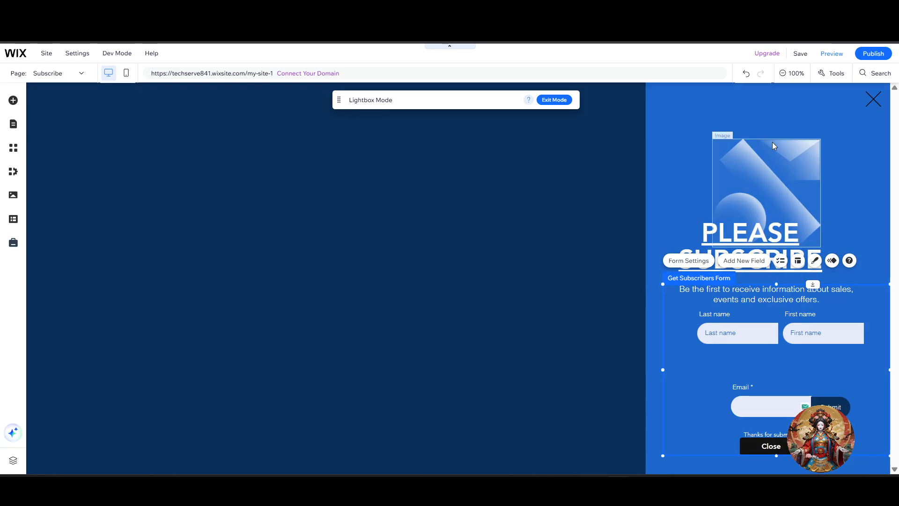
Step: Look through the lightbox image's Photo Studio editing options, including Adjust, Text, Decorative and Overlays, and close it without saving
left_click(633, 143)
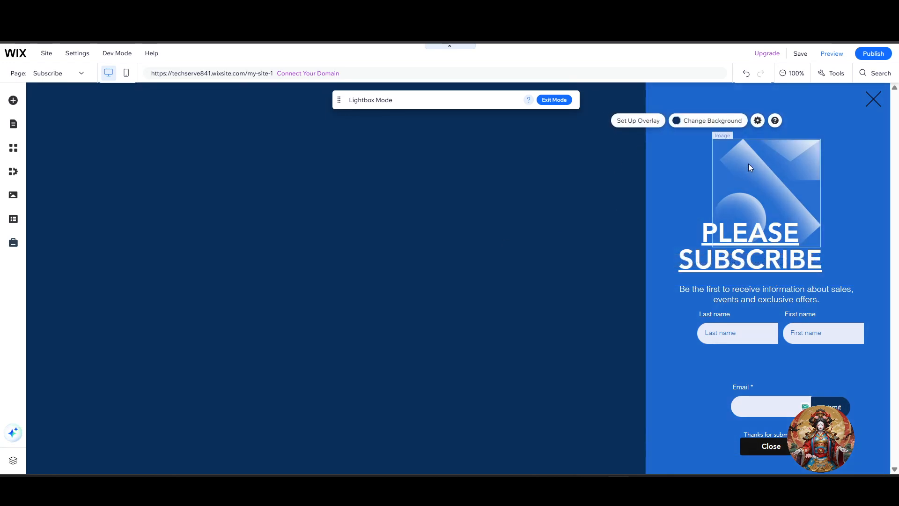
left_click(748, 163)
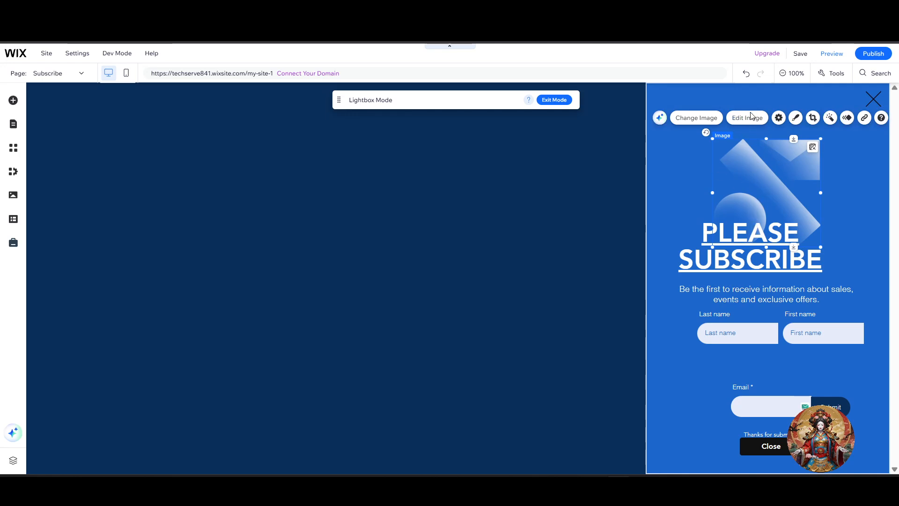
left_click(748, 117)
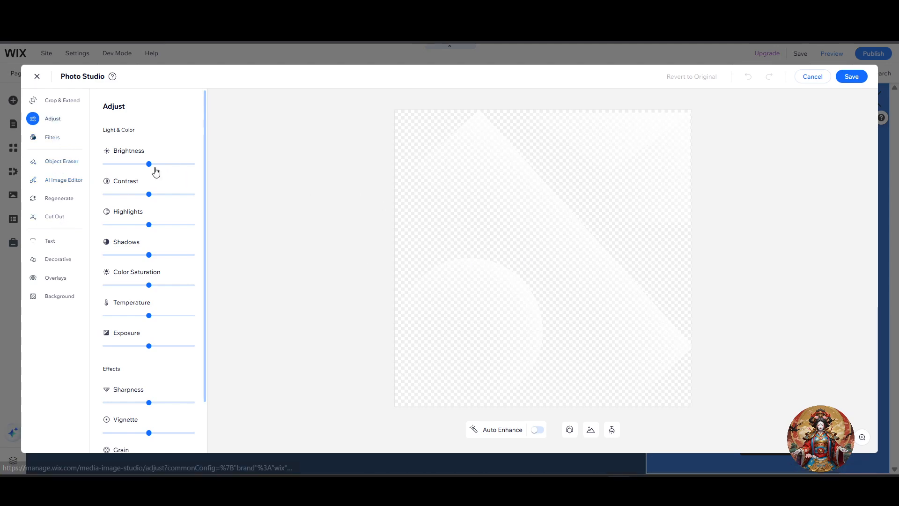
left_click(65, 162)
left_click(52, 241)
left_click(55, 259)
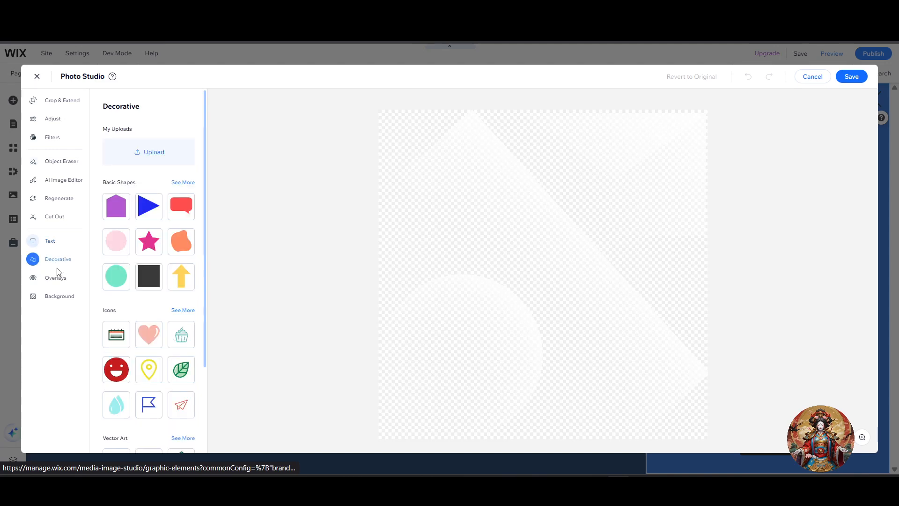
left_click(55, 277)
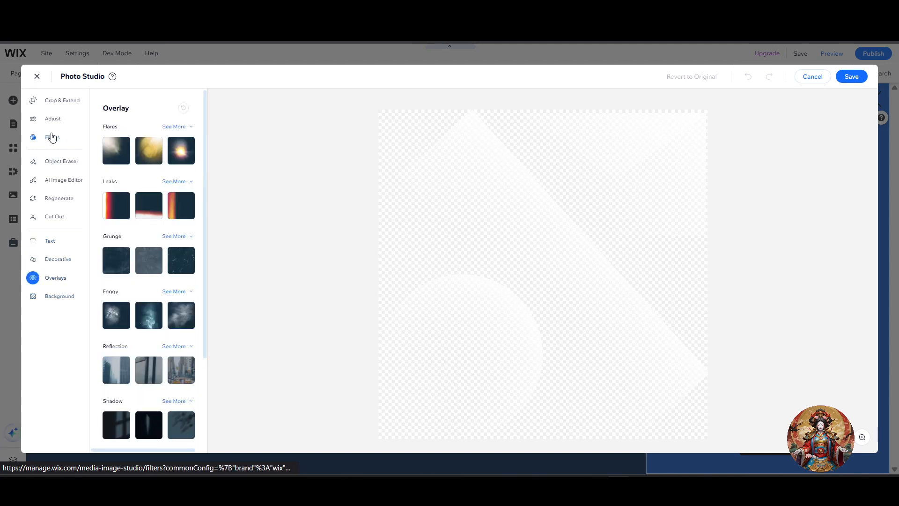
left_click(37, 76)
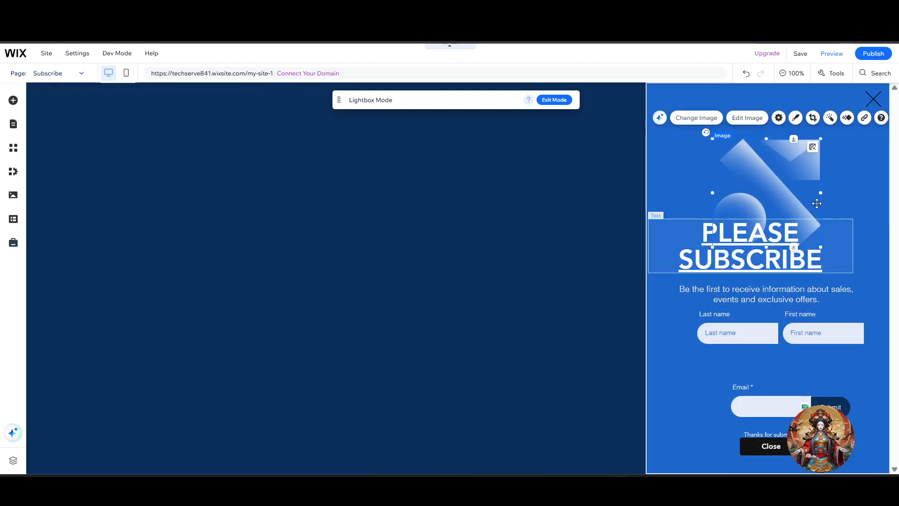
Step: Replace the lightbox image with the Media from Wix photo of a person in a red and gold embroidered outfit
left_click(693, 118)
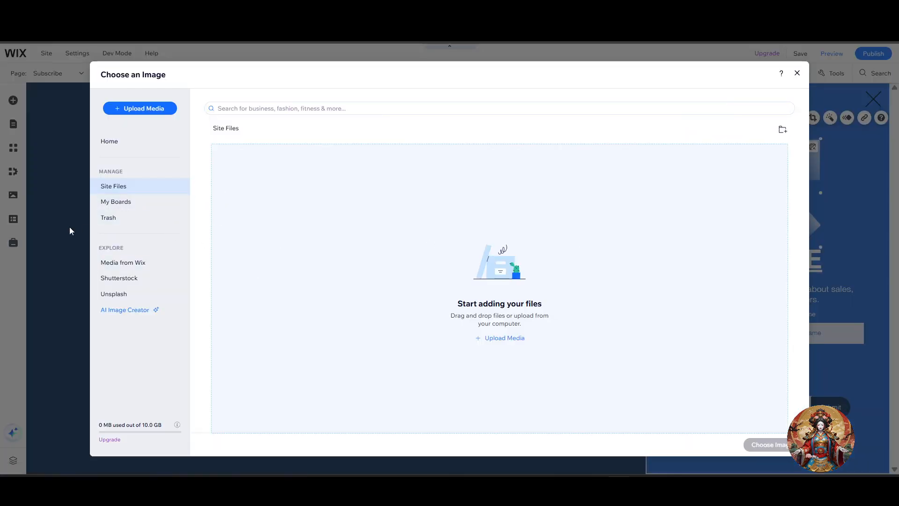
left_click(143, 217)
left_click(143, 201)
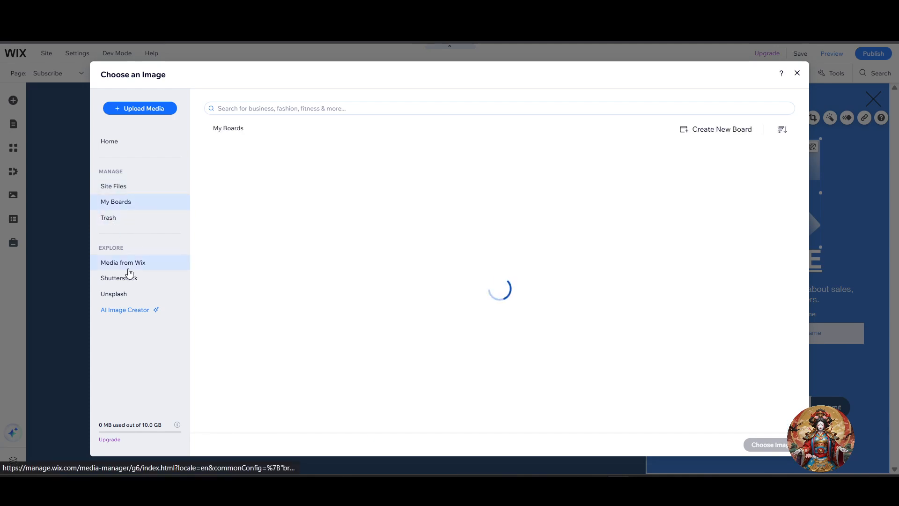
left_click(131, 263)
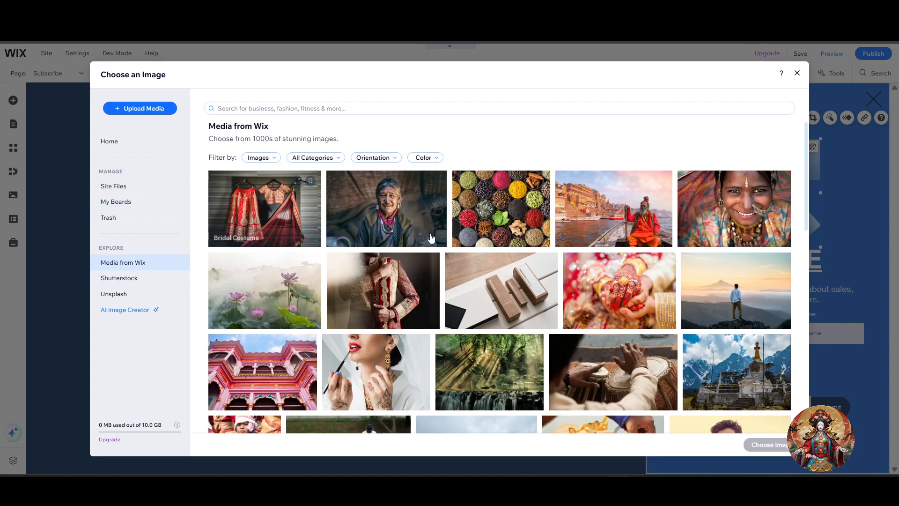
left_click(384, 290)
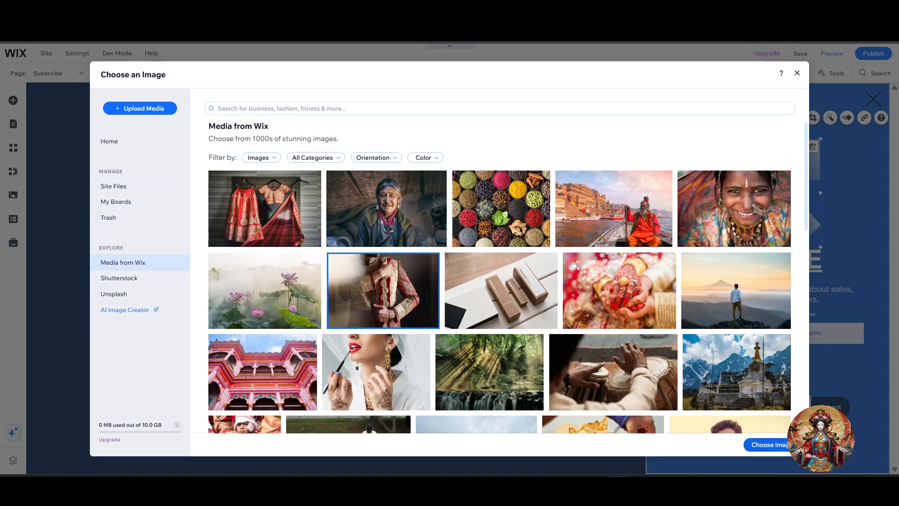
left_click(768, 445)
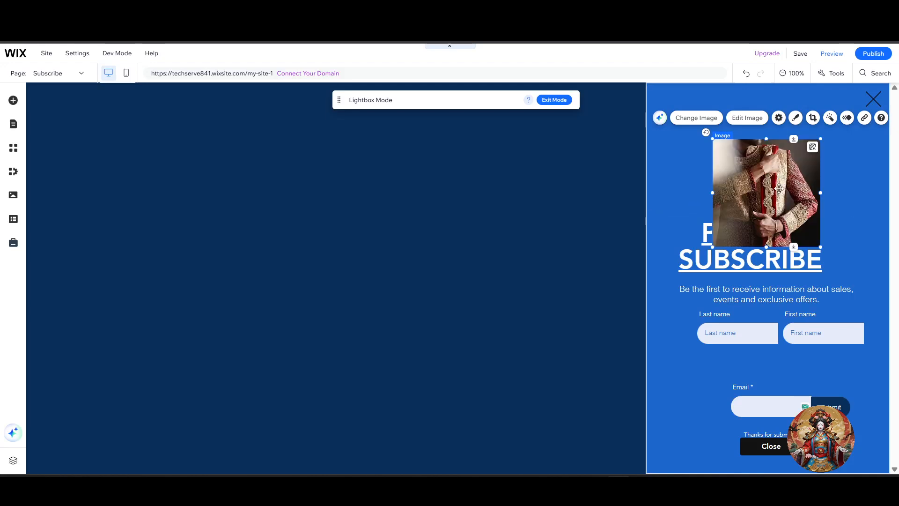
Step: Move the photo up above the PLEASE SUBSCRIBE heading, try it as the lightbox background, and undo the background change
left_click_drag(781, 212, 724, 180)
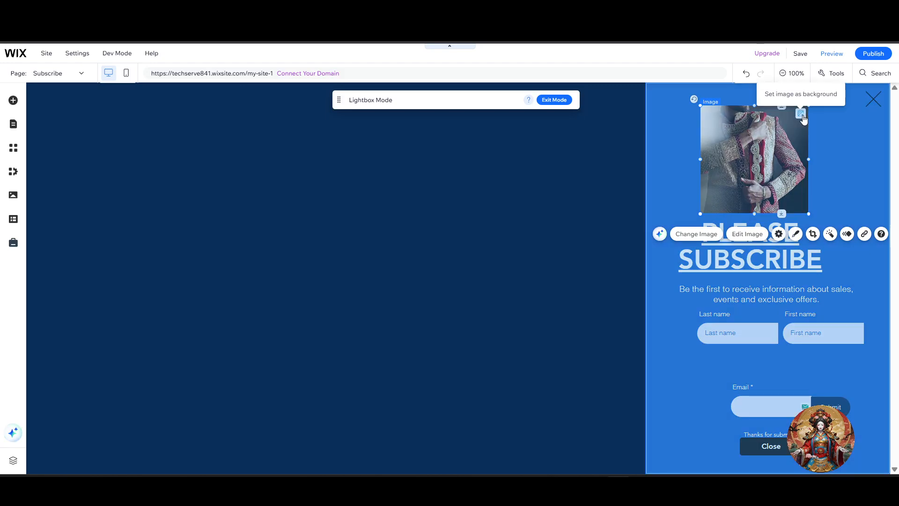
left_click(801, 114)
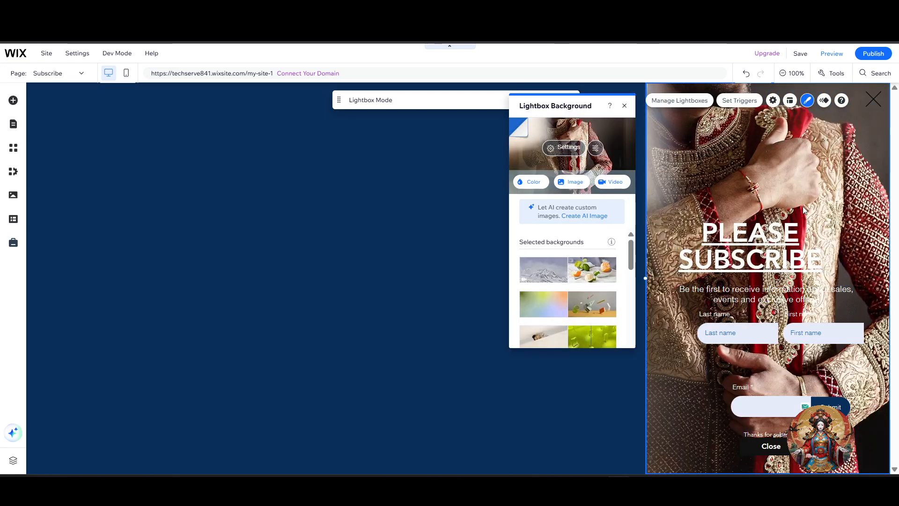
key("ctrl+z")
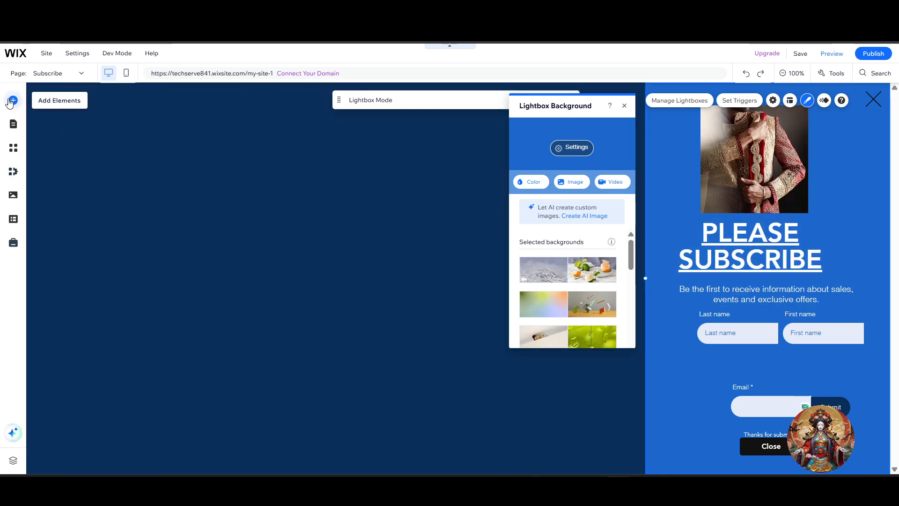
Step: Leave the lightbox and open the Contact me page from the site menu for editing
left_click(13, 100)
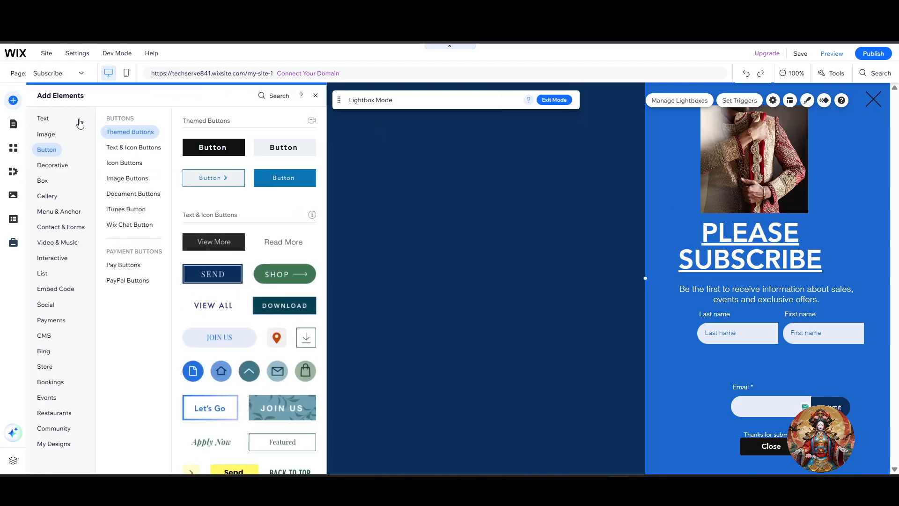
left_click(13, 124)
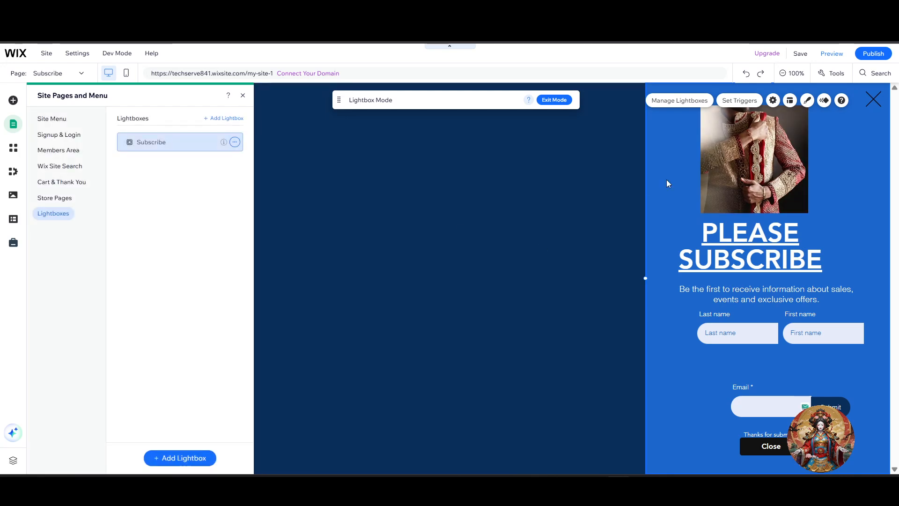
left_click(55, 125)
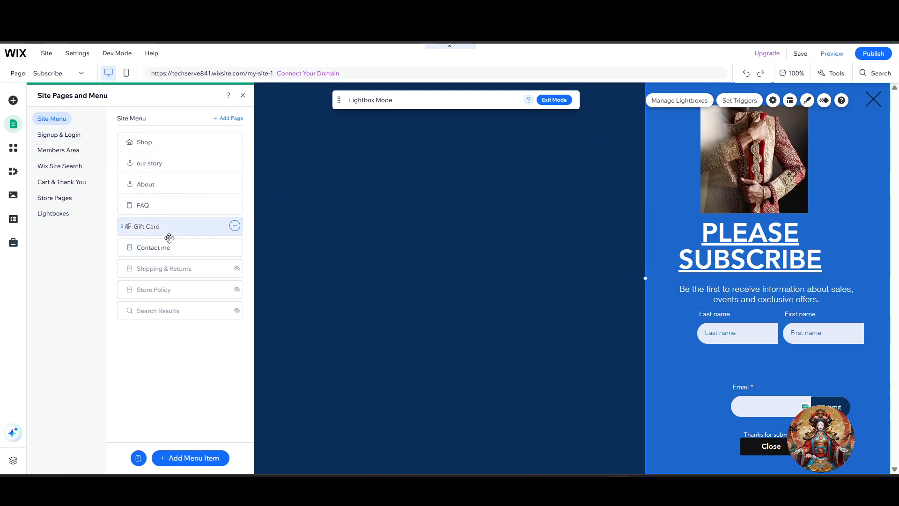
left_click(181, 250)
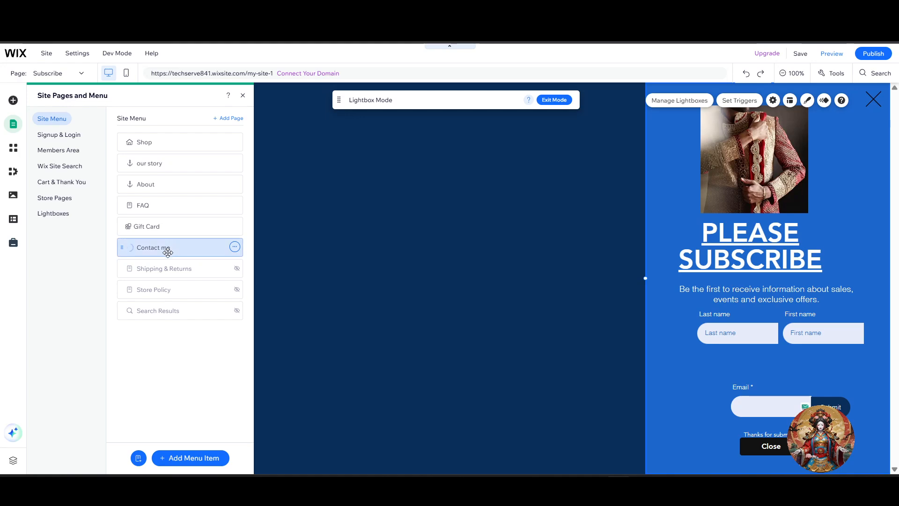
Step: Add a black themed button to the Contact section, just above the 'Add a form' placeholder
scroll(455, 295, "down", 4)
scroll(461, 291, "down", 10)
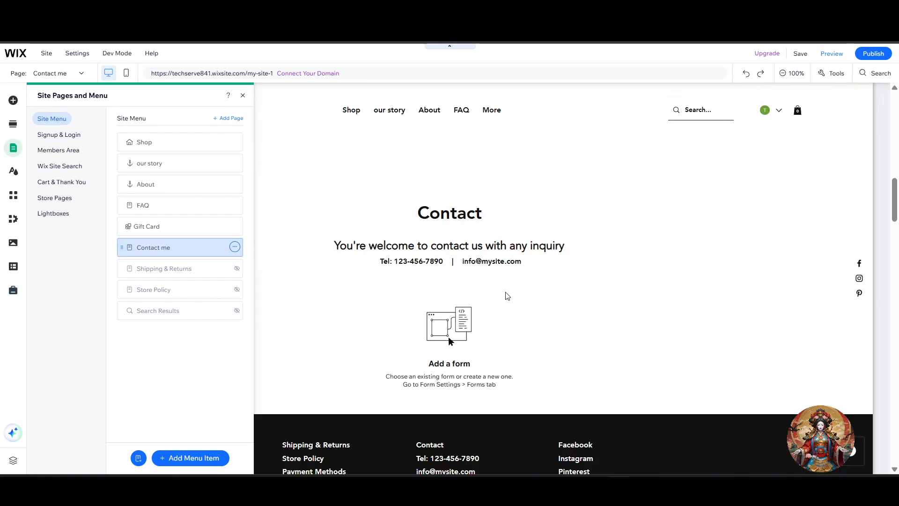
scroll(527, 294, "down", 4)
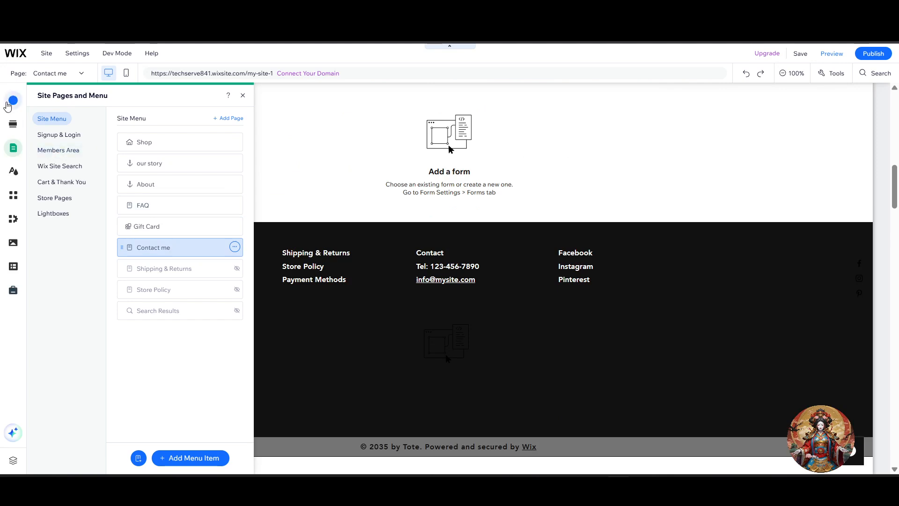
left_click(8, 100)
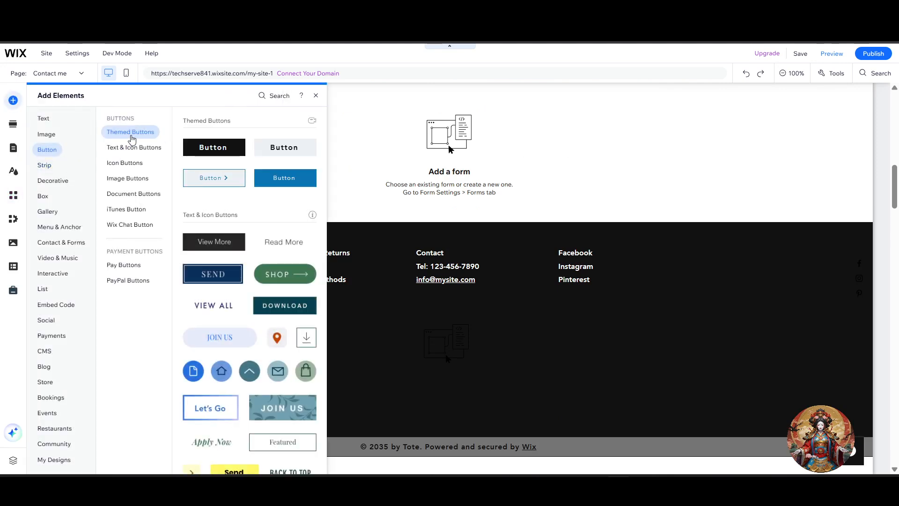
left_click_drag(225, 141, 606, 170)
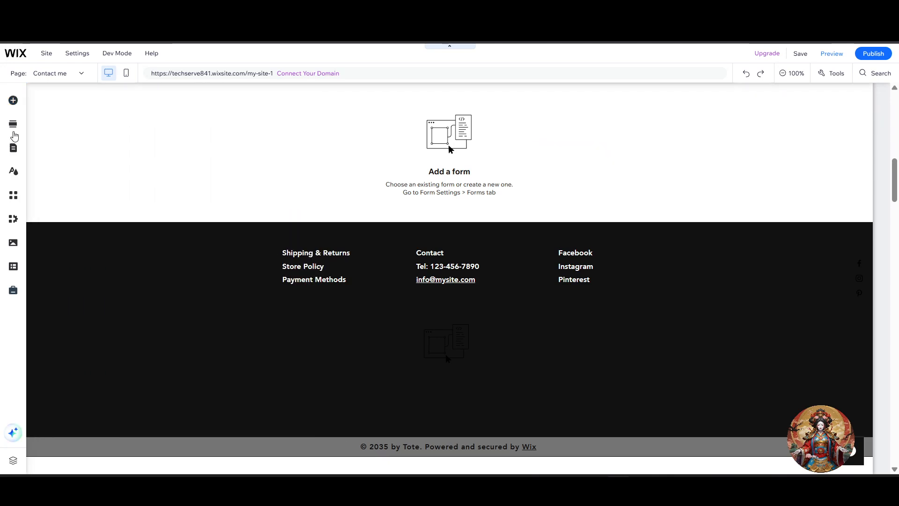
left_click(14, 101)
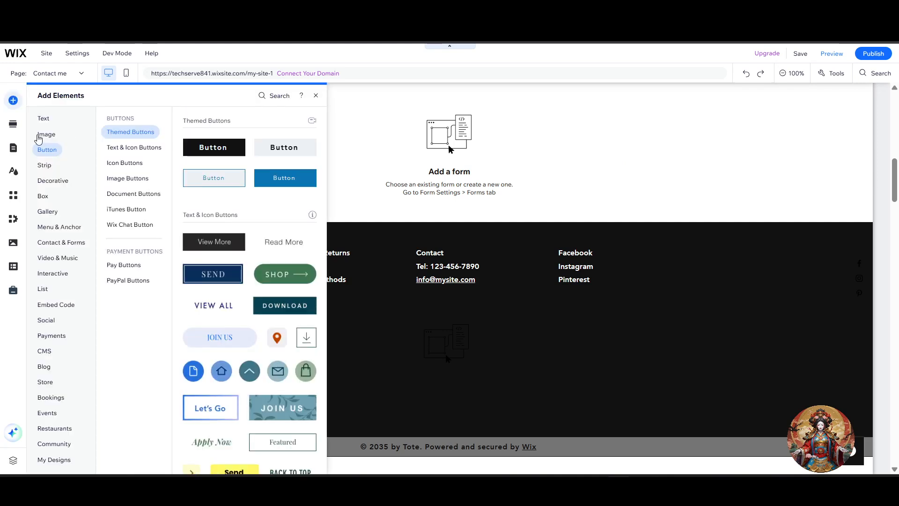
left_click_drag(213, 147, 476, 145)
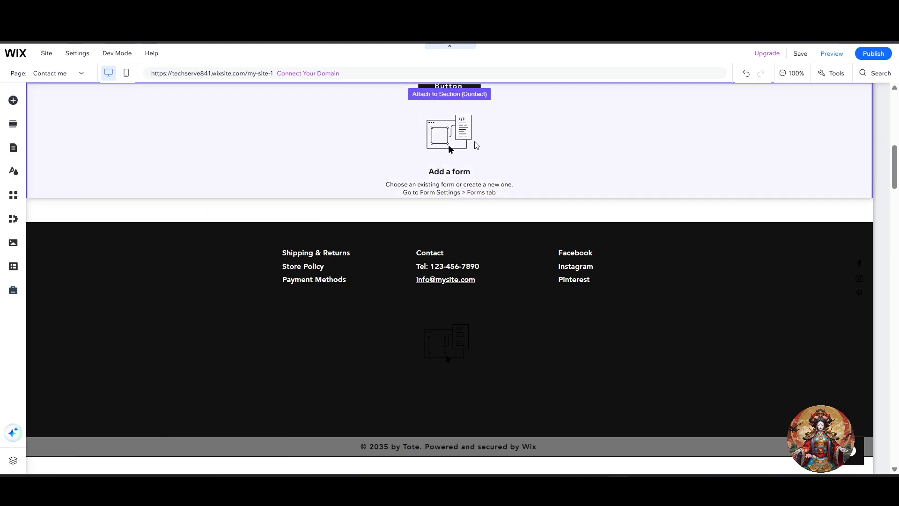
left_click(517, 174)
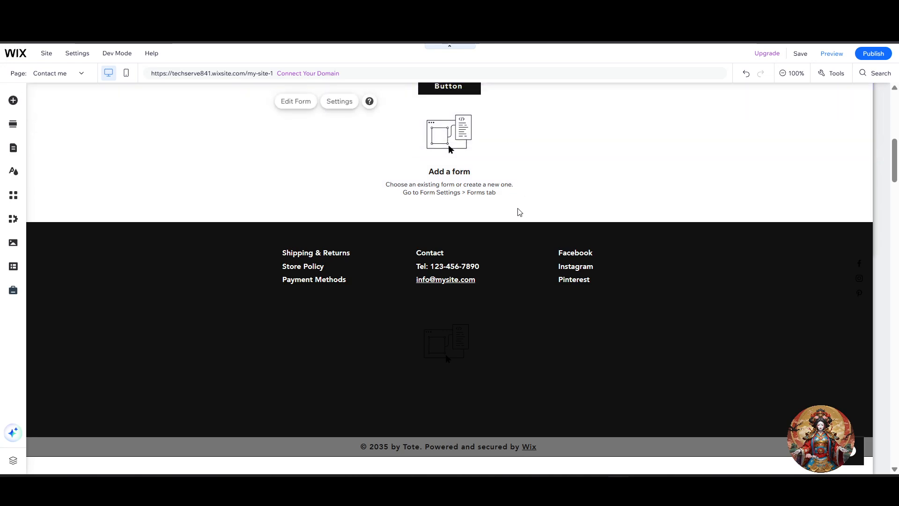
Step: Enlarge the new button and place it to the right of the 'Add a form' placeholder, just outside the gridlines
scroll(454, 131, "up", 5)
left_click(454, 106)
left_click_drag(454, 107, 893, 225)
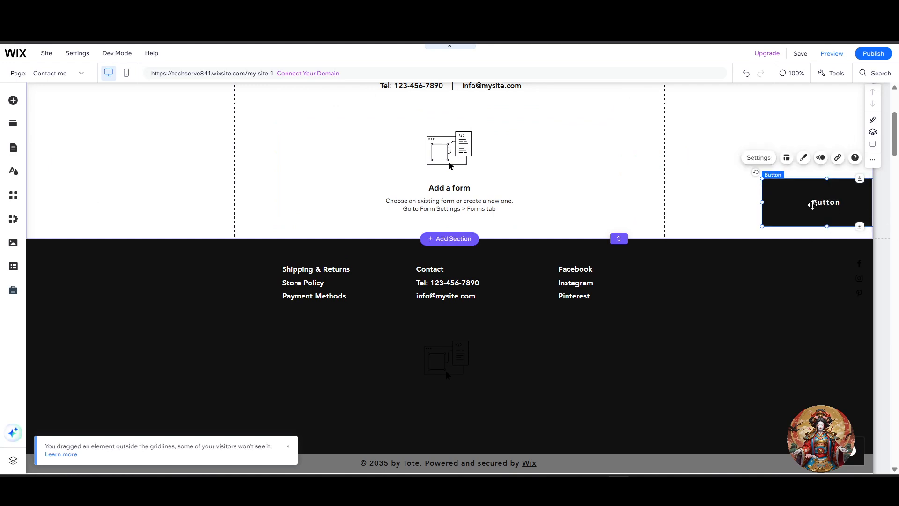
left_click_drag(813, 203, 725, 202)
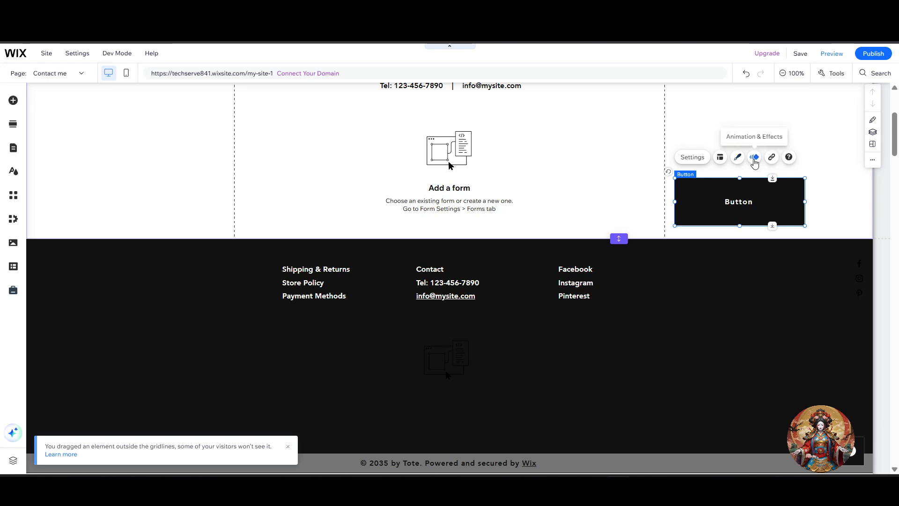
Step: Check the button's design presets without changing them and set the button's text to "Subcribe now"
left_click(738, 158)
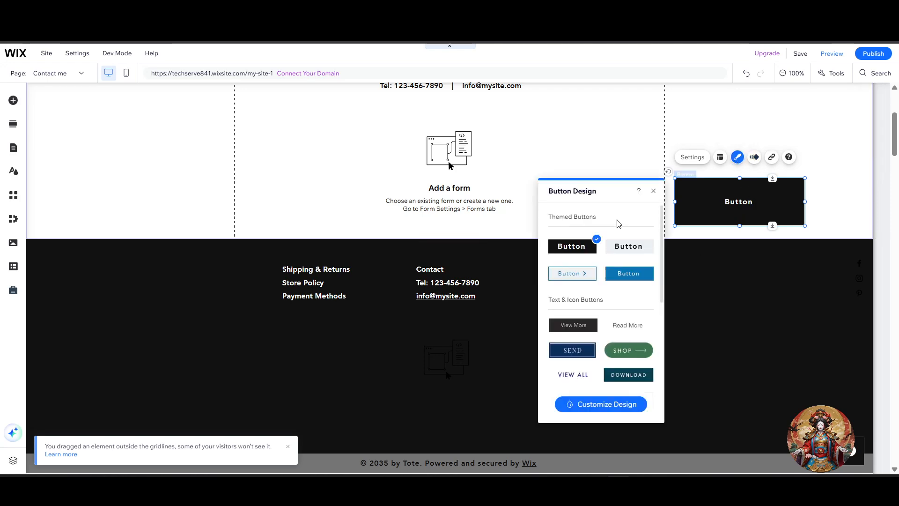
left_click(654, 192)
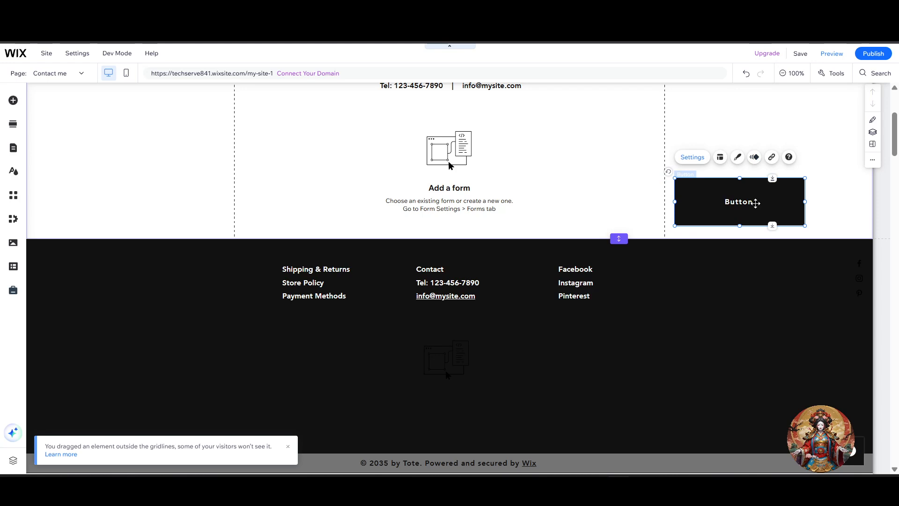
double_click(733, 202)
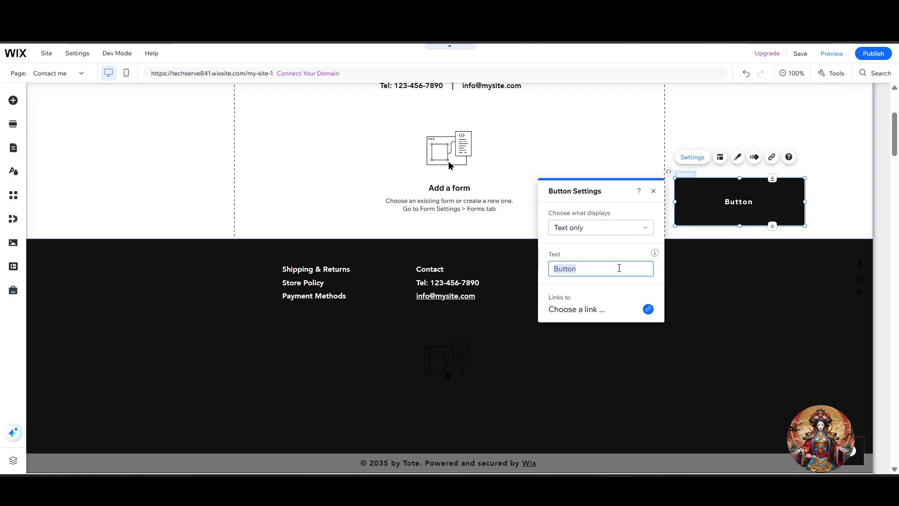
key("BackSpace")
type("Subcribe now")
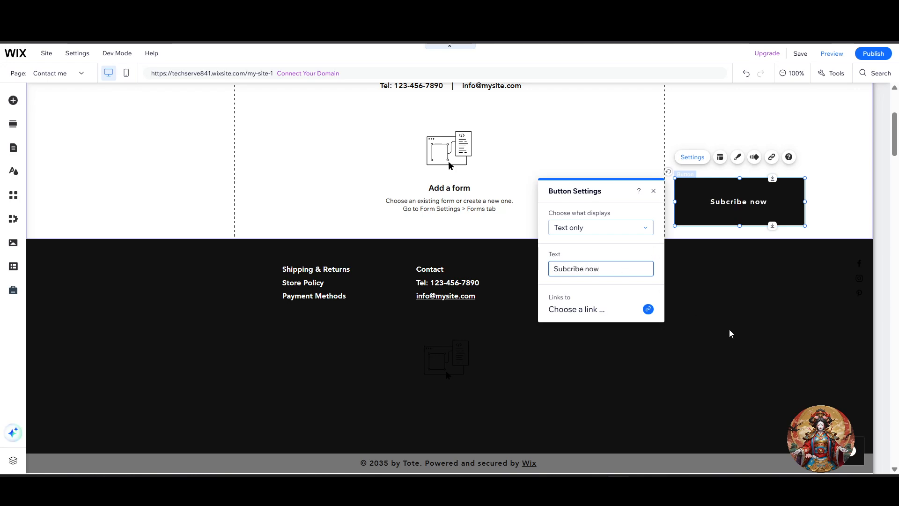
left_click(756, 230)
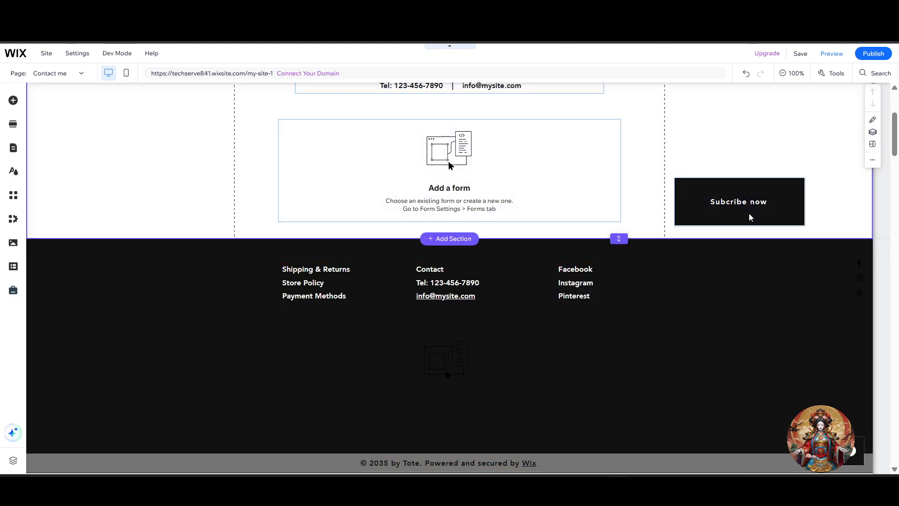
Step: Link the "Subcribe now" button on the Contact me page to the Subscribe lightbox
left_click(764, 194)
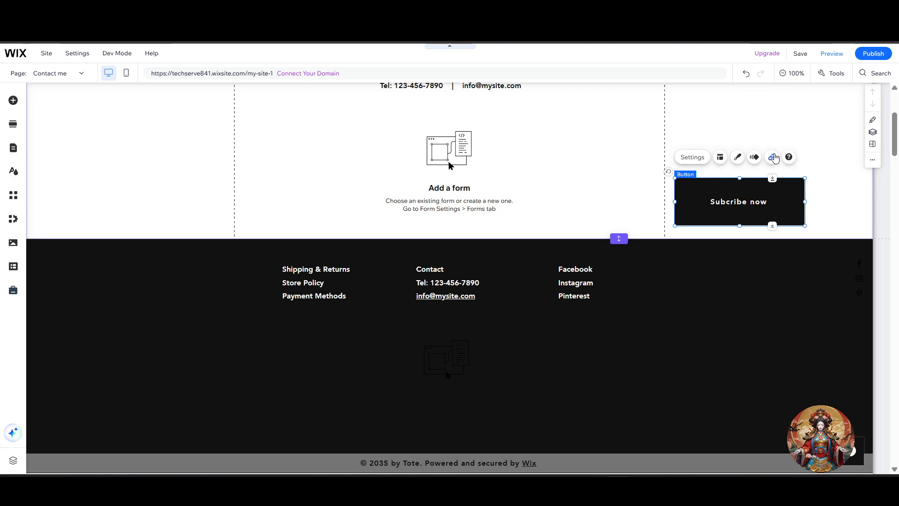
left_click(771, 159)
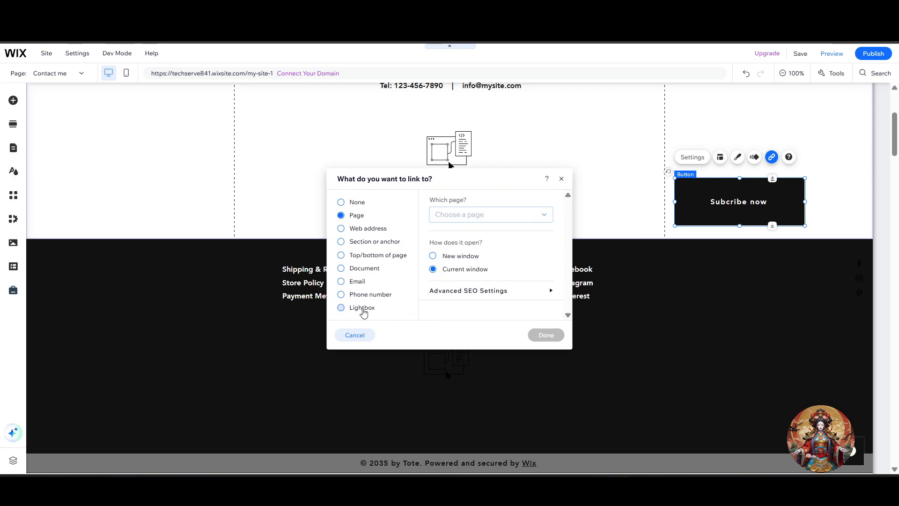
left_click(364, 313)
left_click(483, 218)
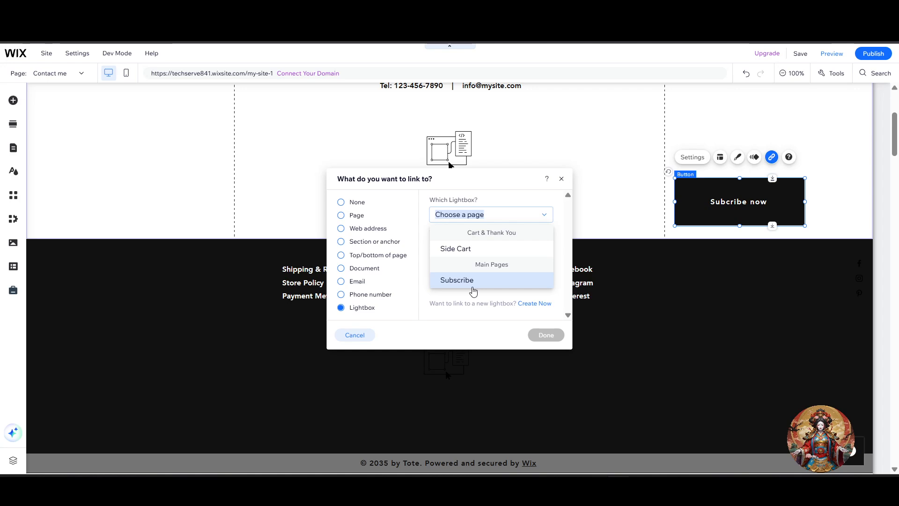
left_click(472, 280)
left_click(546, 335)
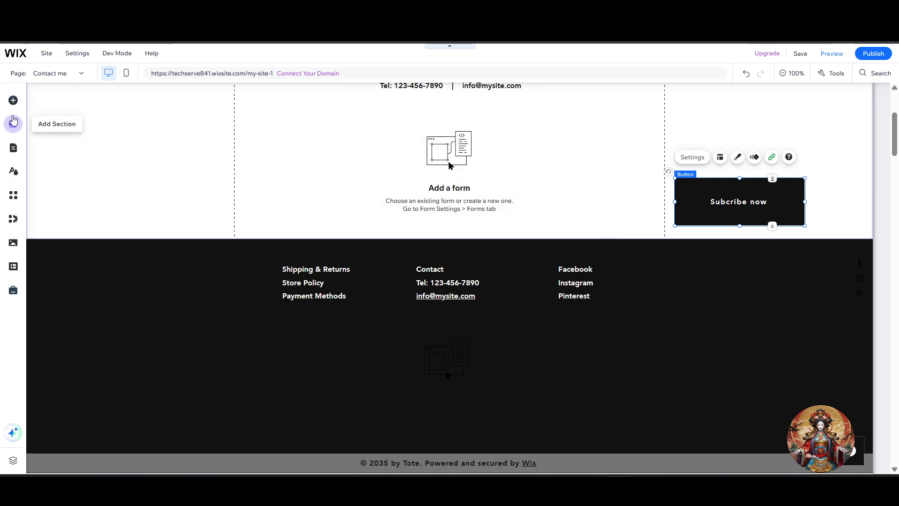
Step: Open the Subscribe lightbox for editing and add a white themed button between the name fields and the Email field
left_click(13, 104)
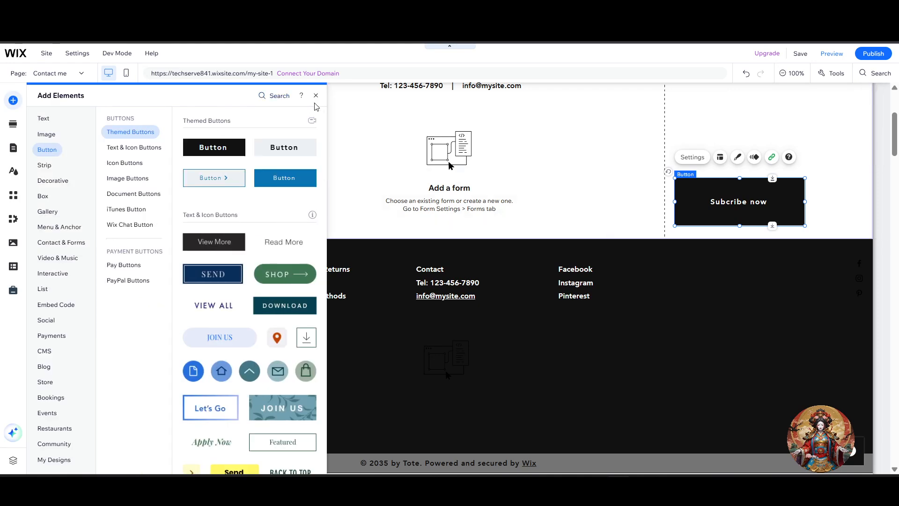
left_click(315, 95)
left_click(13, 148)
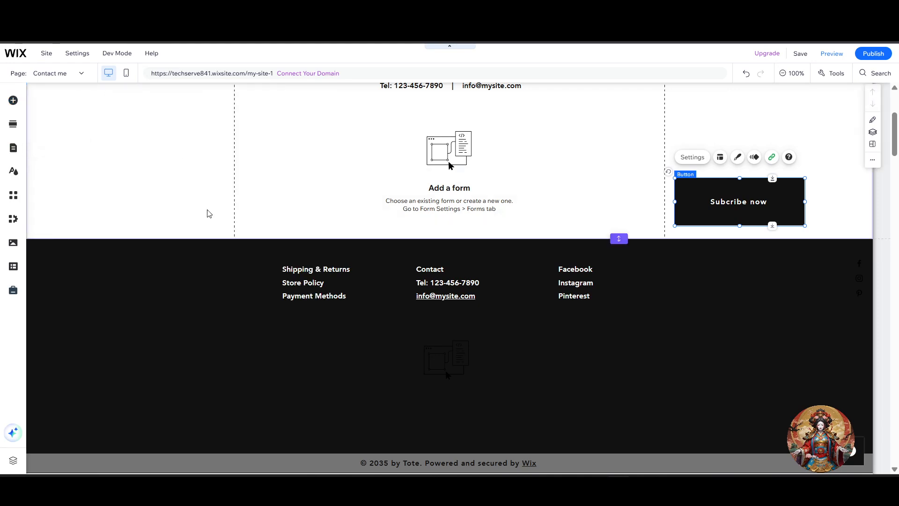
left_click(53, 213)
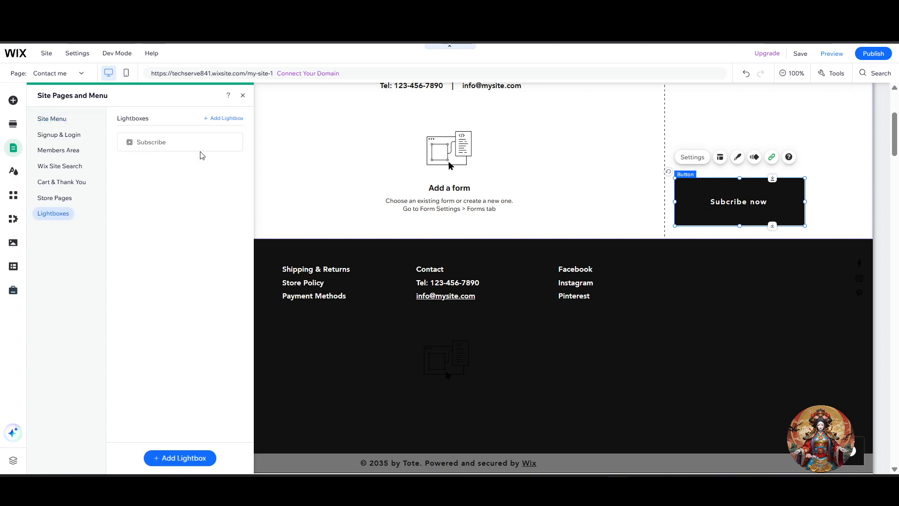
left_click(201, 143)
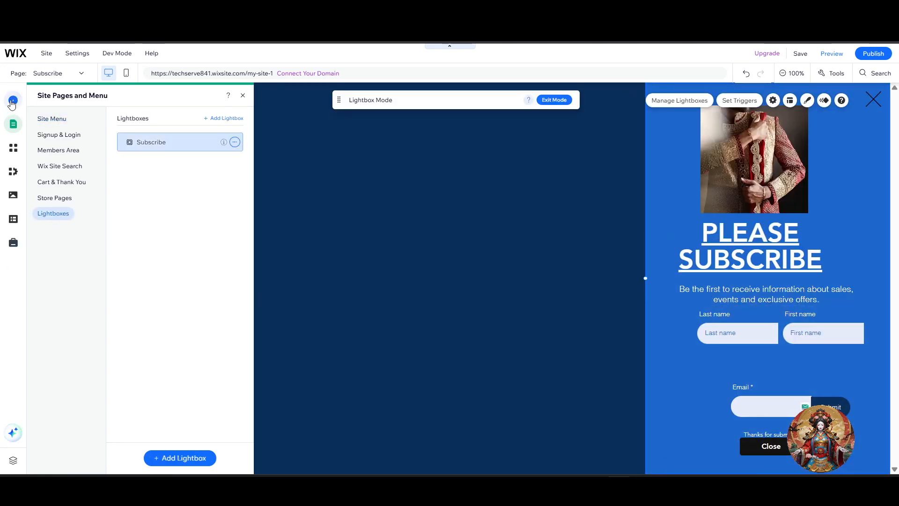
left_click(13, 101)
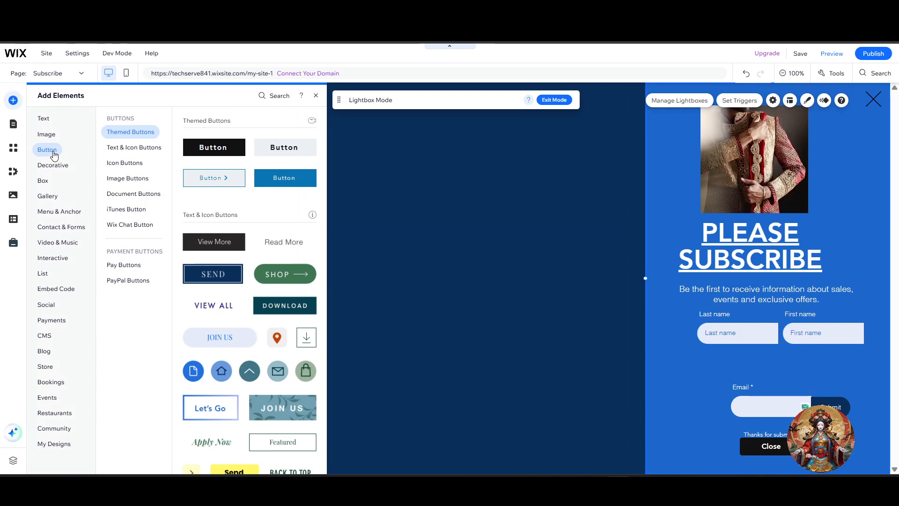
mouse_move(274, 153)
left_mouse_down()
mouse_move(458, 277)
mouse_move(662, 299)
mouse_move(766, 359)
mouse_move(759, 428)
mouse_move(794, 236)
mouse_move(832, 189)
mouse_move(767, 368)
left_mouse_up()
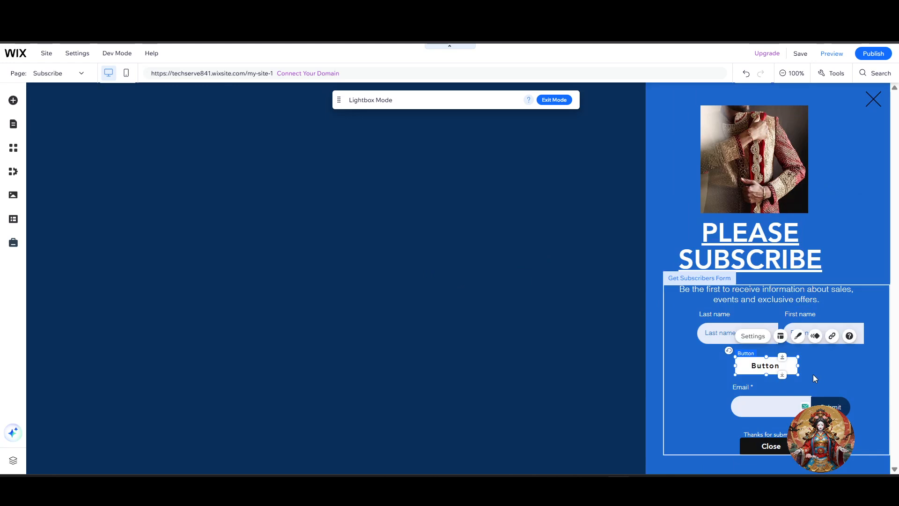
Step: Examine the link types offered for the new lightbox button, including page, section, email and phone number
left_click(832, 336)
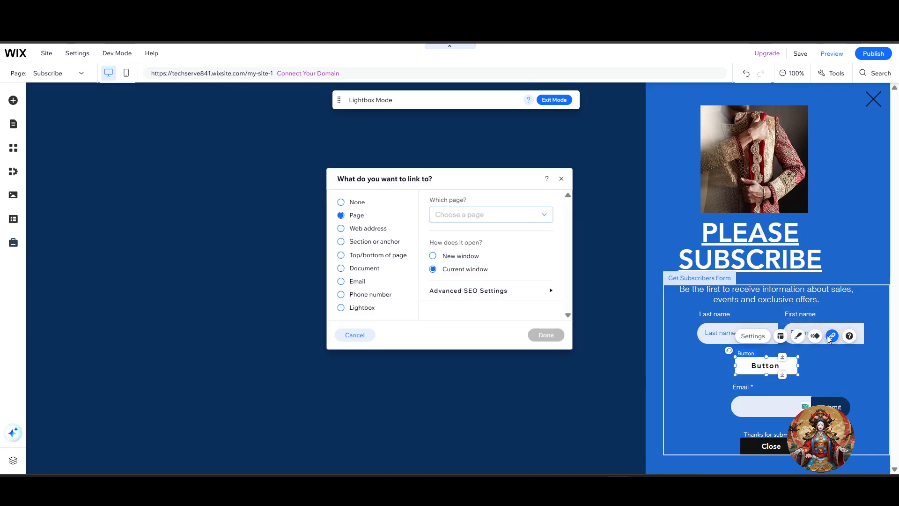
left_click(532, 215)
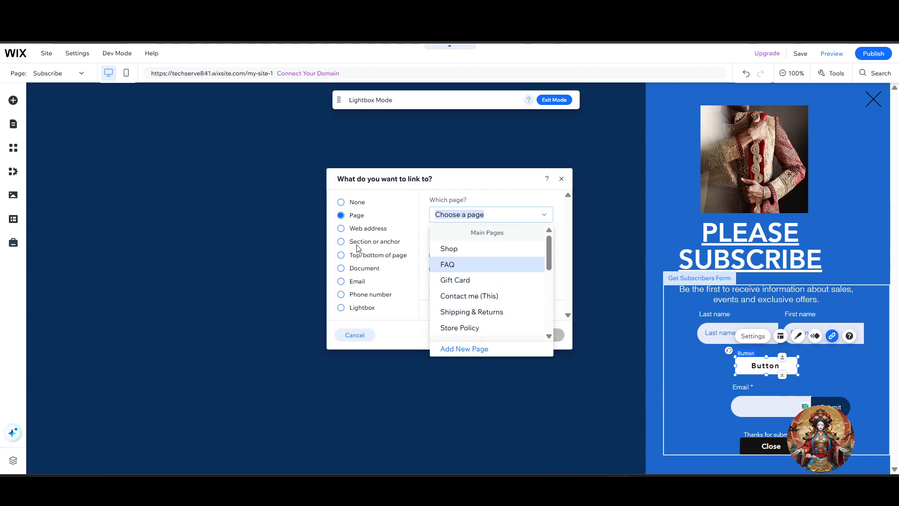
left_click(356, 227)
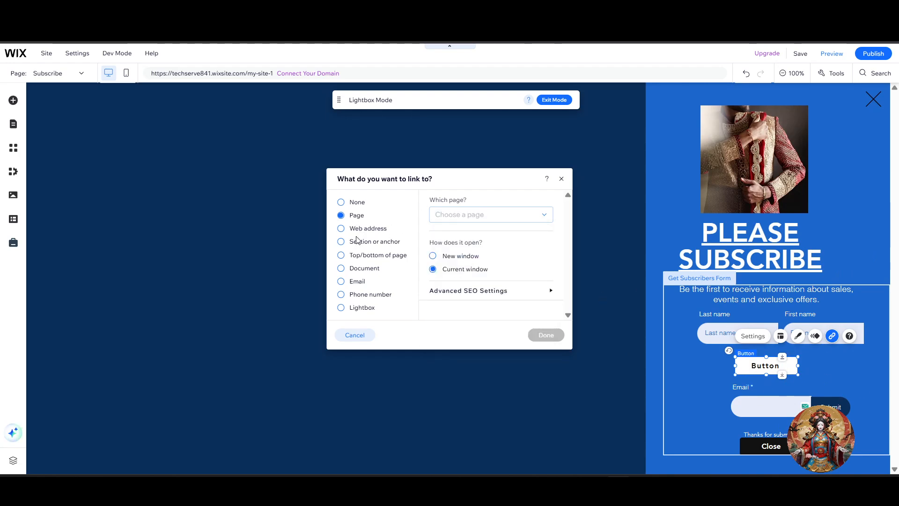
left_click(360, 241)
left_click(360, 230)
left_click(357, 281)
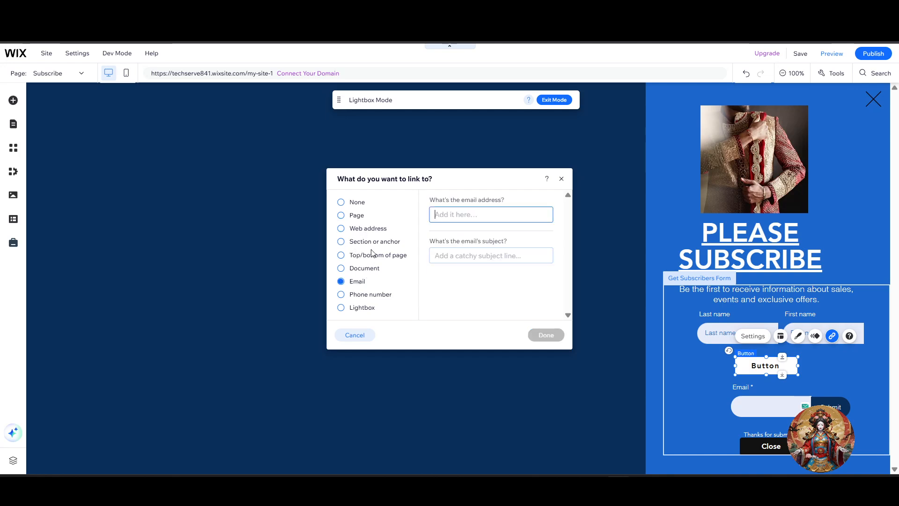
left_click(359, 207)
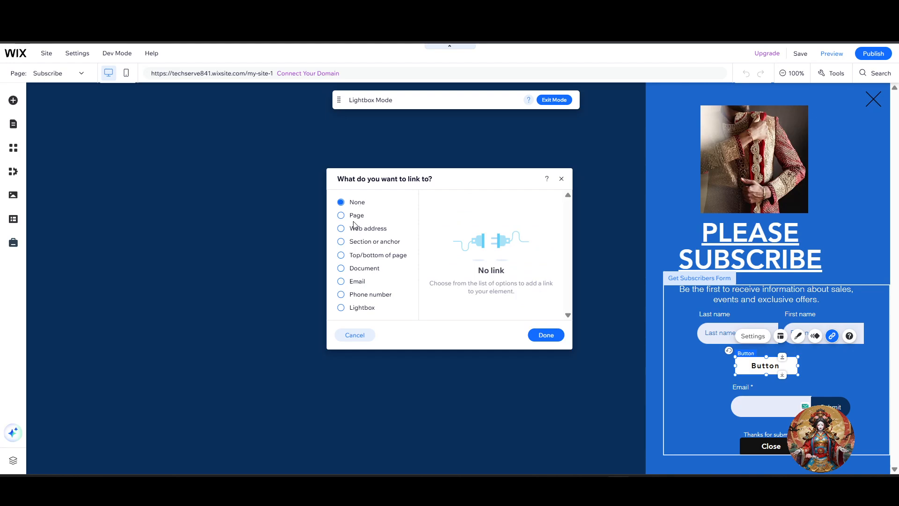
left_click(355, 215)
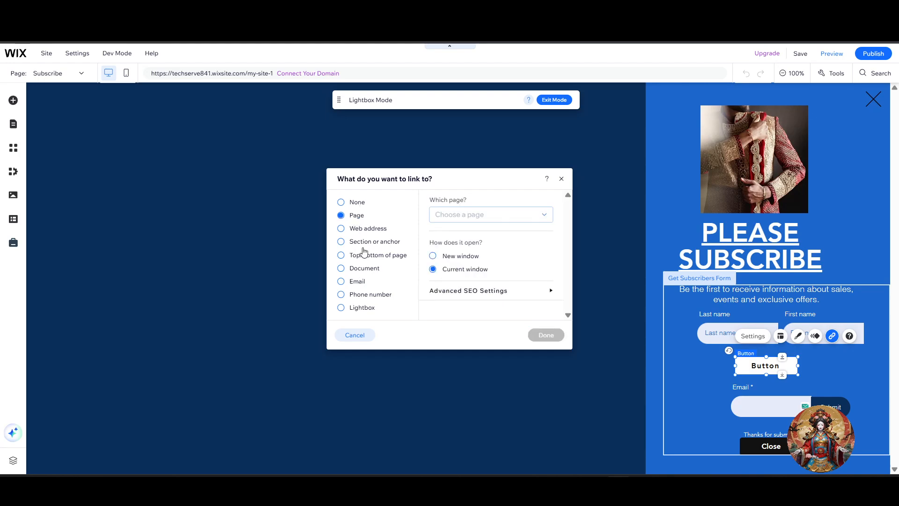
left_click(365, 293)
Step: Link the lightbox button to the web address google.com, opening in a new window
left_click(367, 233)
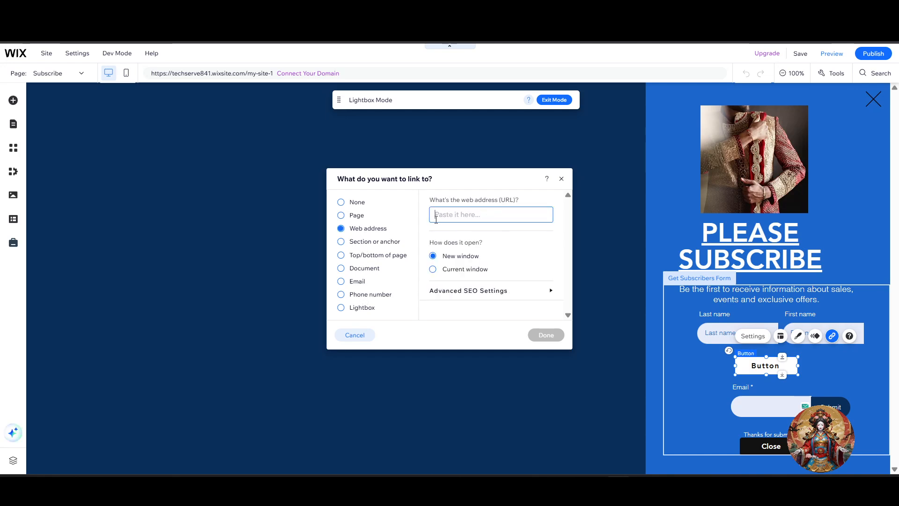
type("google")
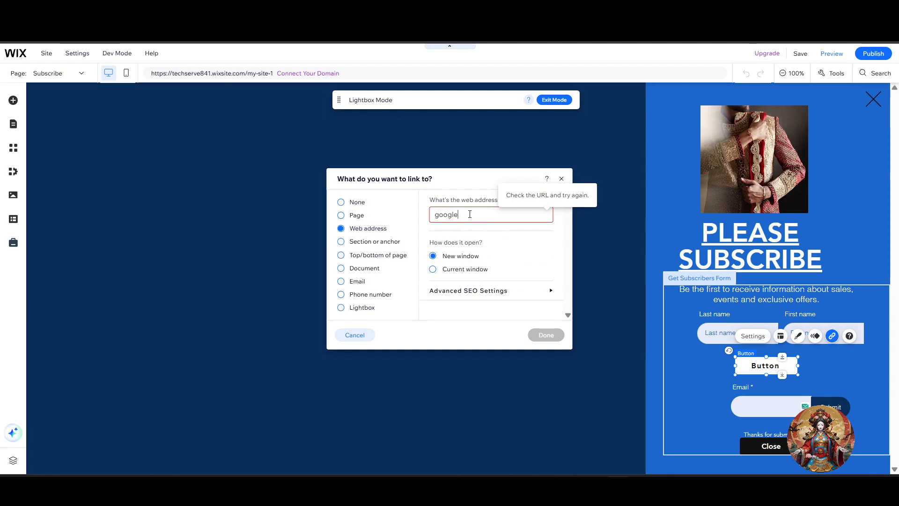
type(".com")
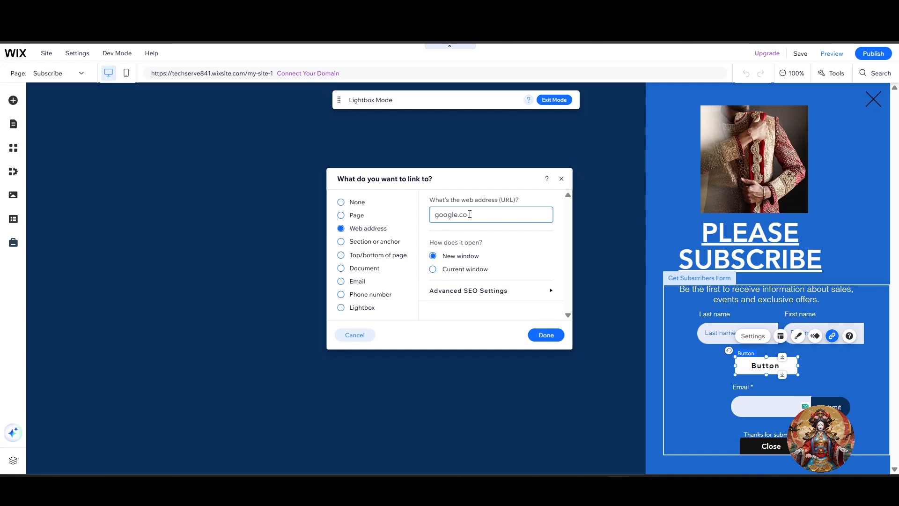
left_click(556, 340)
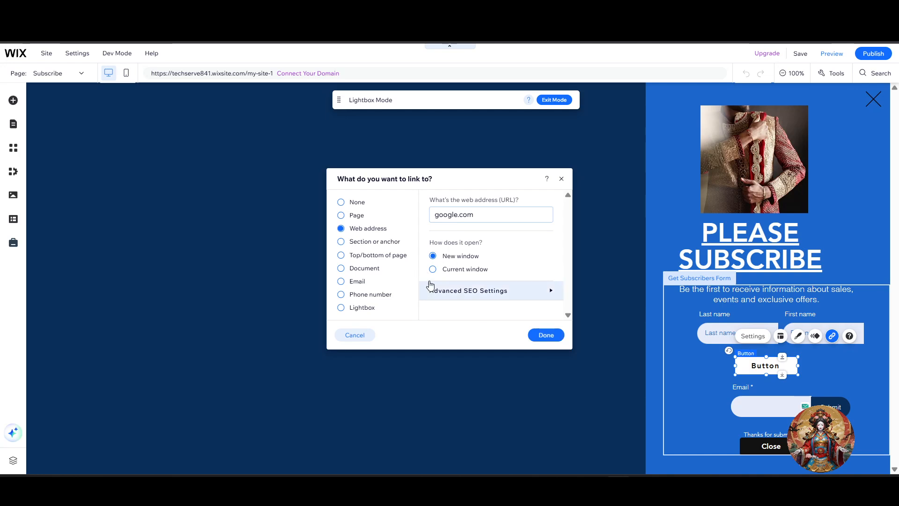
left_click(546, 334)
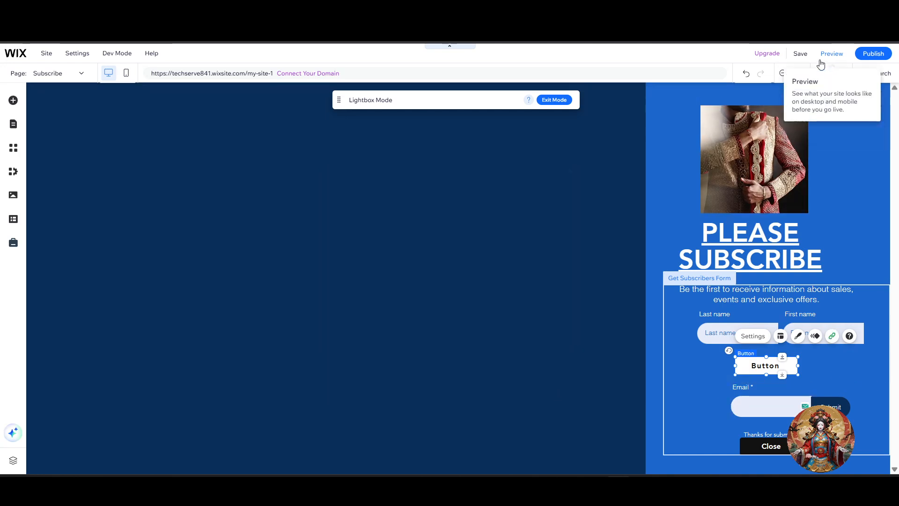
Step: Save the site changes, dismiss the save dialog and preview the lightbox
left_click(801, 54)
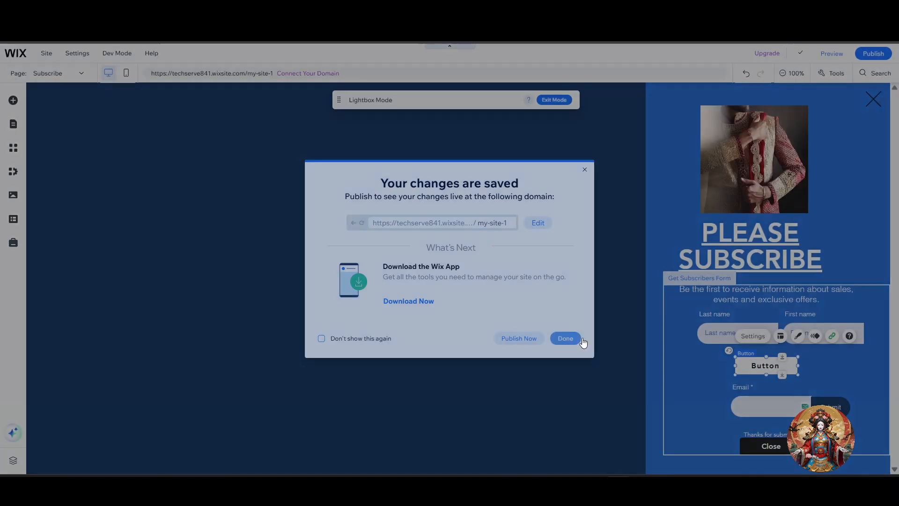
left_click(581, 340)
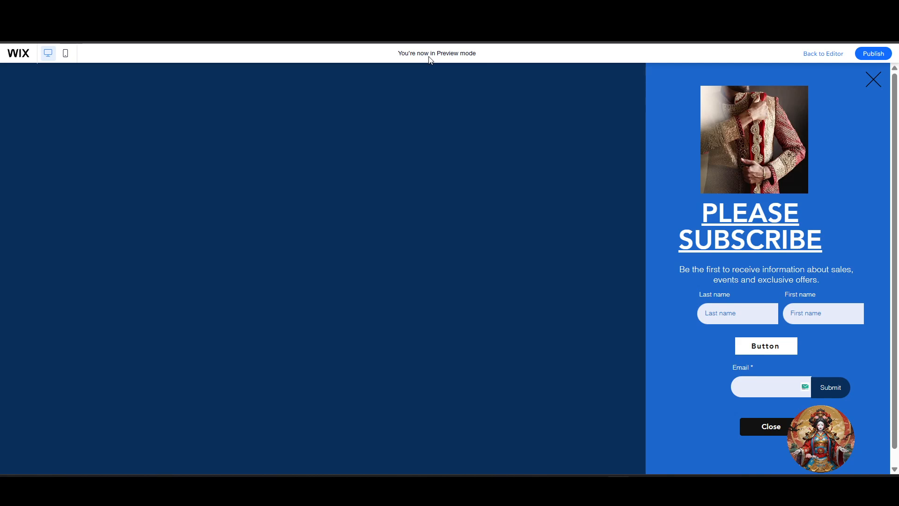
Step: Test the subscribe form in the preview by filling in the last name, first name and e-mail fields and submitting it
left_click(723, 312)
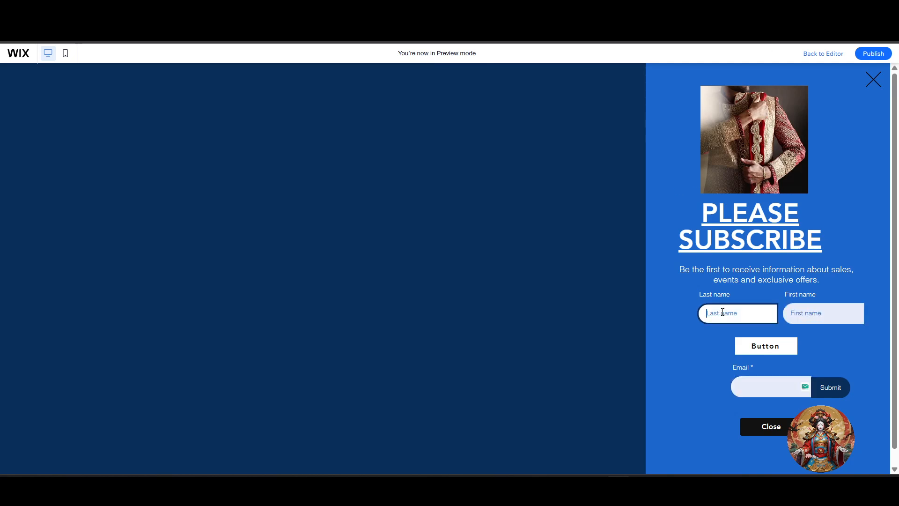
type("enter")
left_click(796, 310)
type("fdfd")
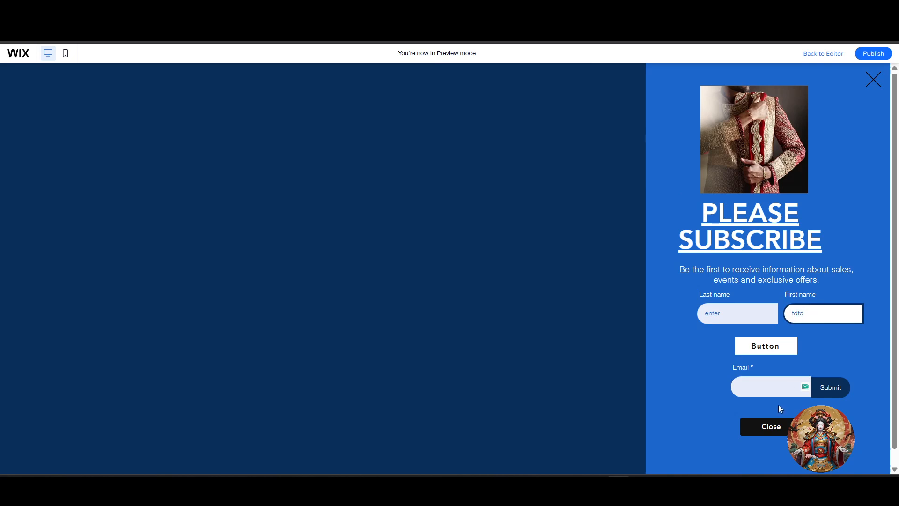
left_click(771, 389)
type("pate")
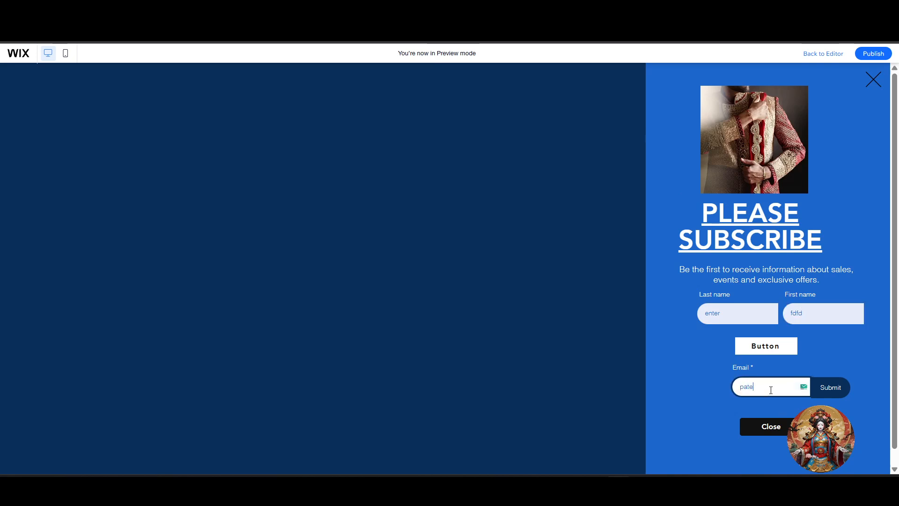
type("l")
key("ctrl+v")
left_click(836, 390)
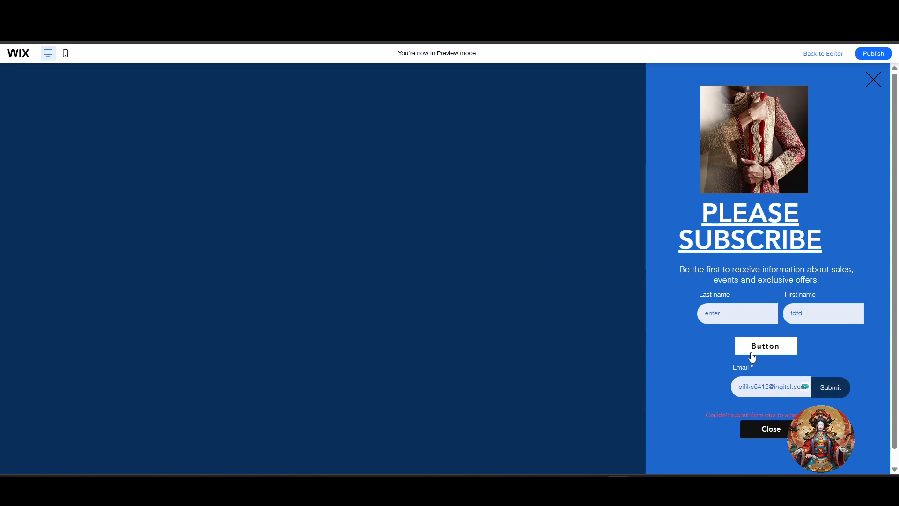
left_click_drag(757, 436, 761, 415)
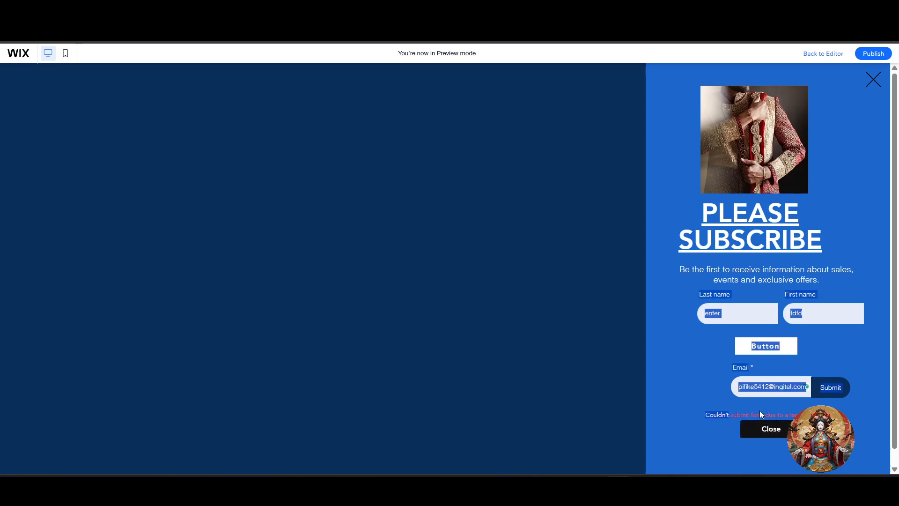
left_click(821, 435)
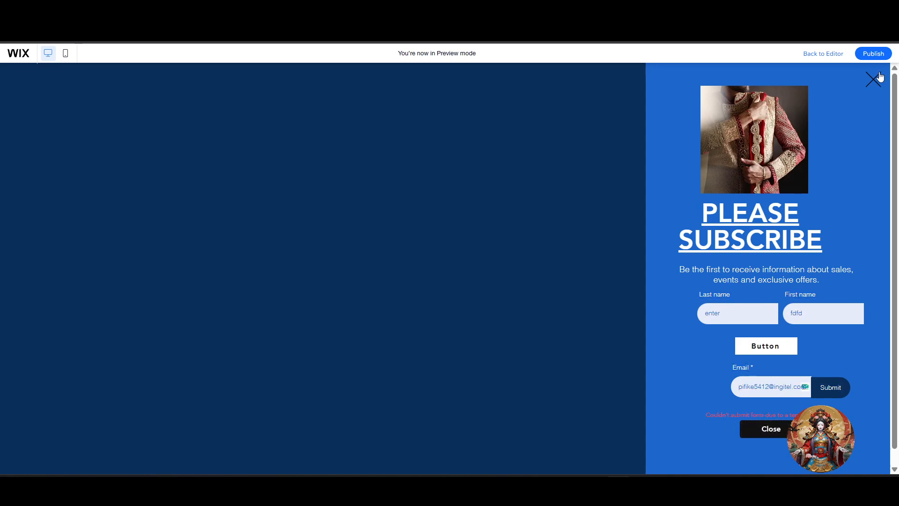
Step: Test closing the previewed lightbox with its Close button and its X icon, reopening it from the page
left_click(763, 431)
scroll(572, 373, "up", 1)
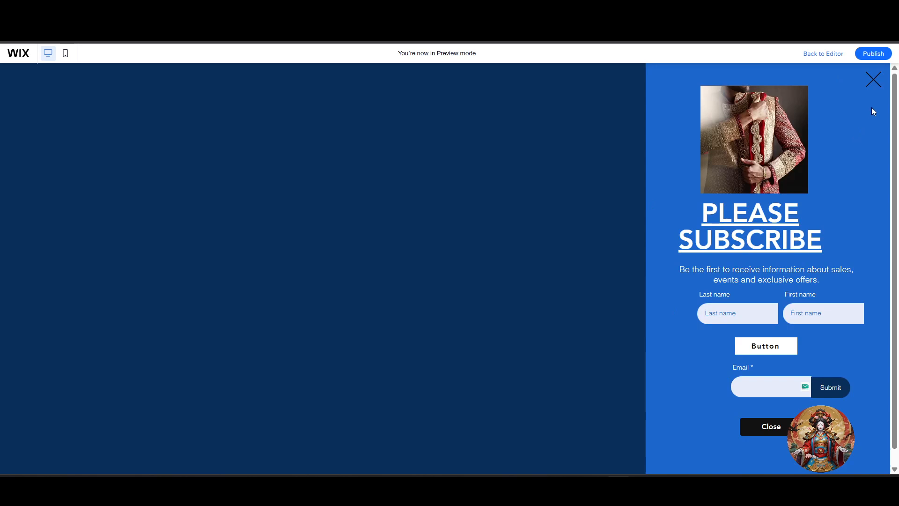
left_click(874, 81)
left_click(738, 317)
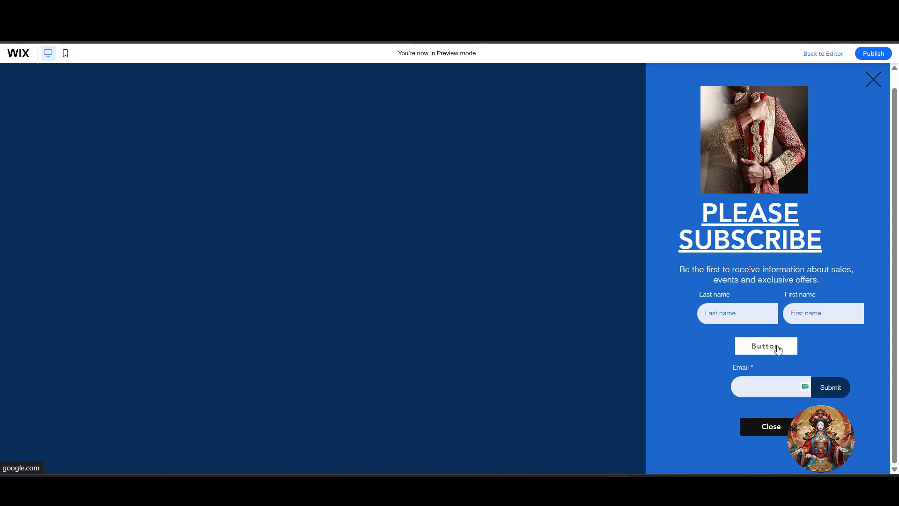
Step: Test the google.com link on the lightbox button and close the opened browser tab
left_click(777, 348)
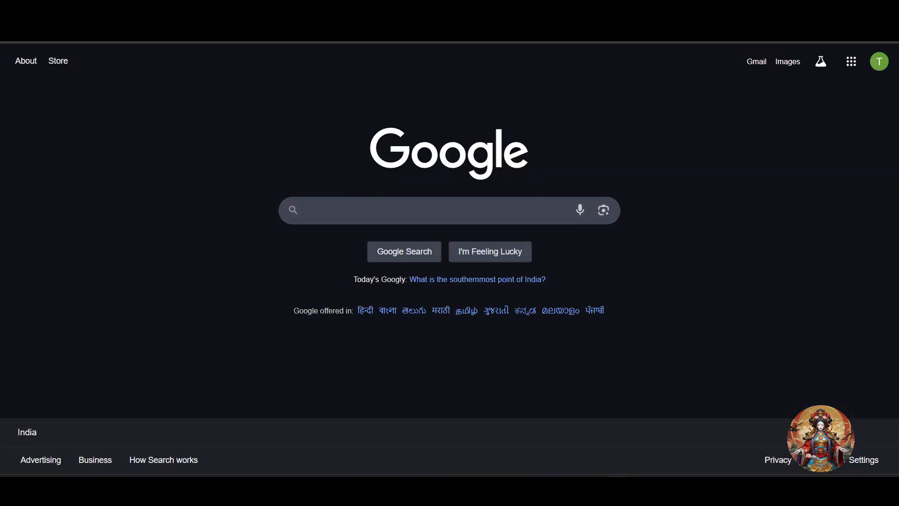
key("ctrl+w")
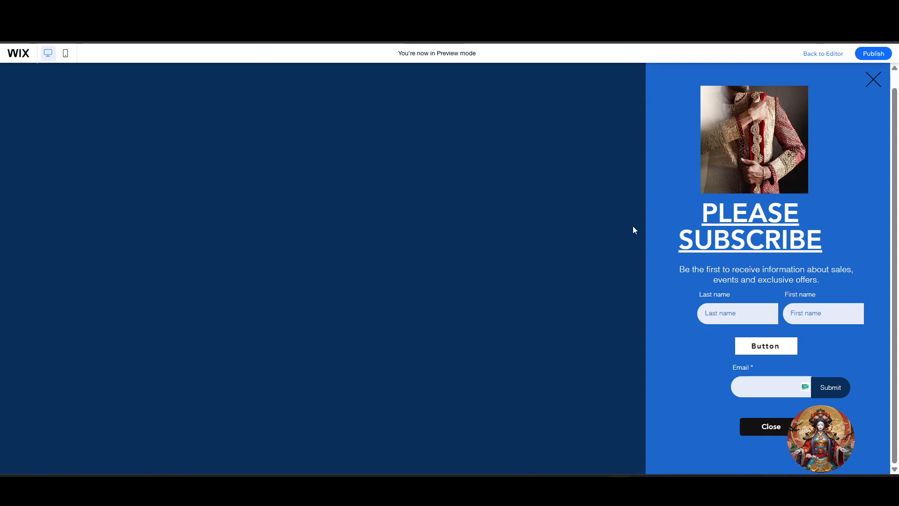